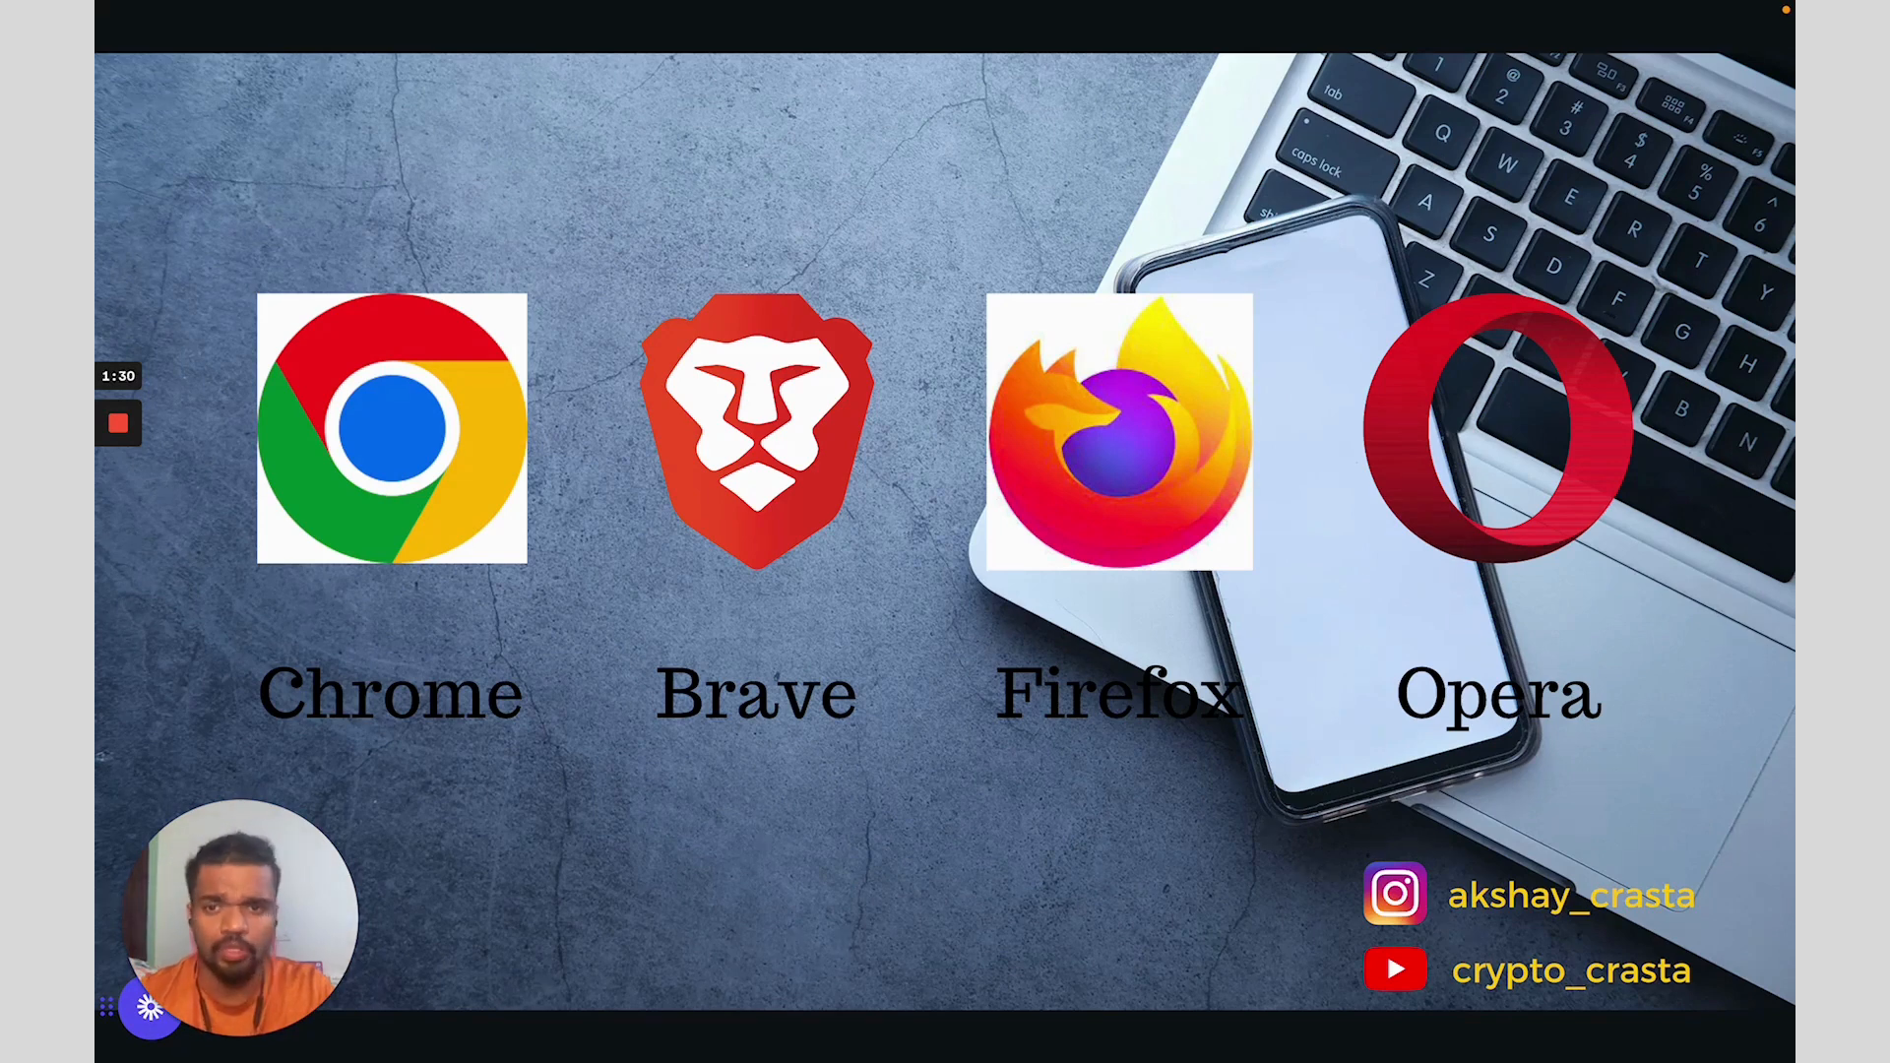
key(Right)
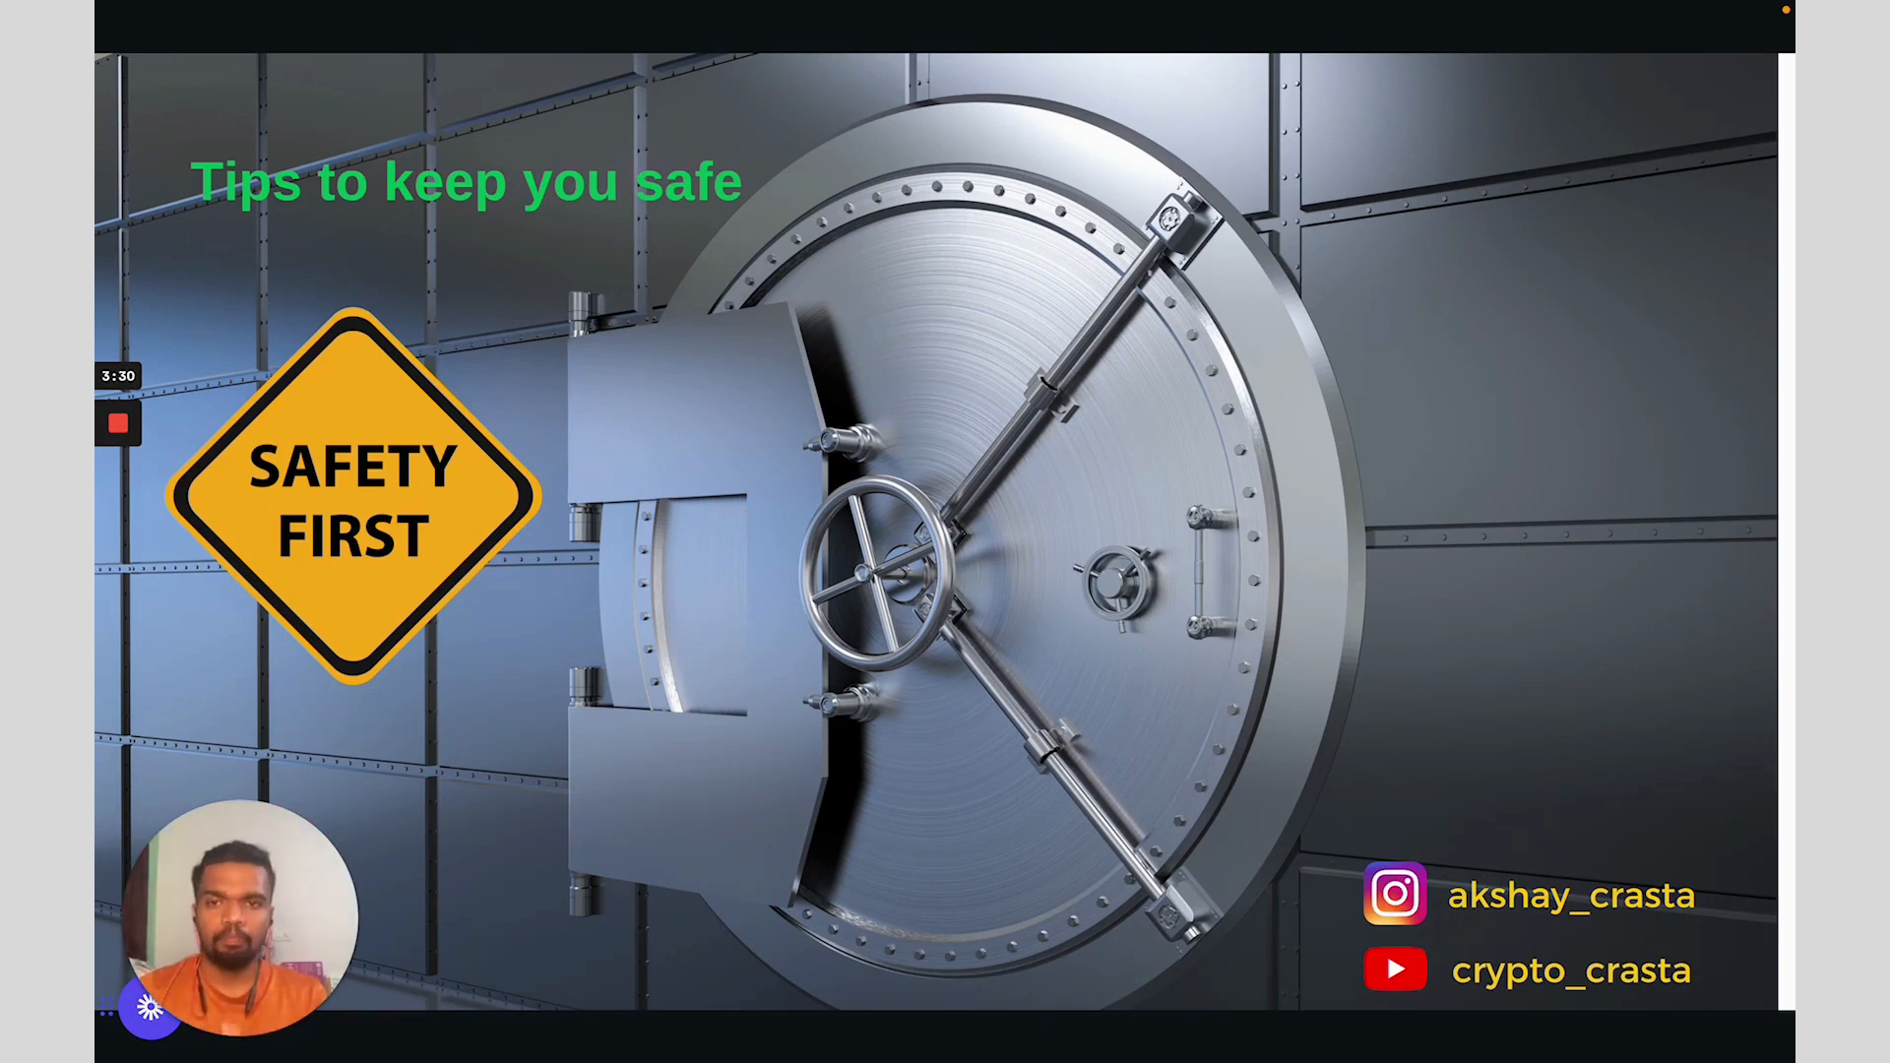
key(Right)
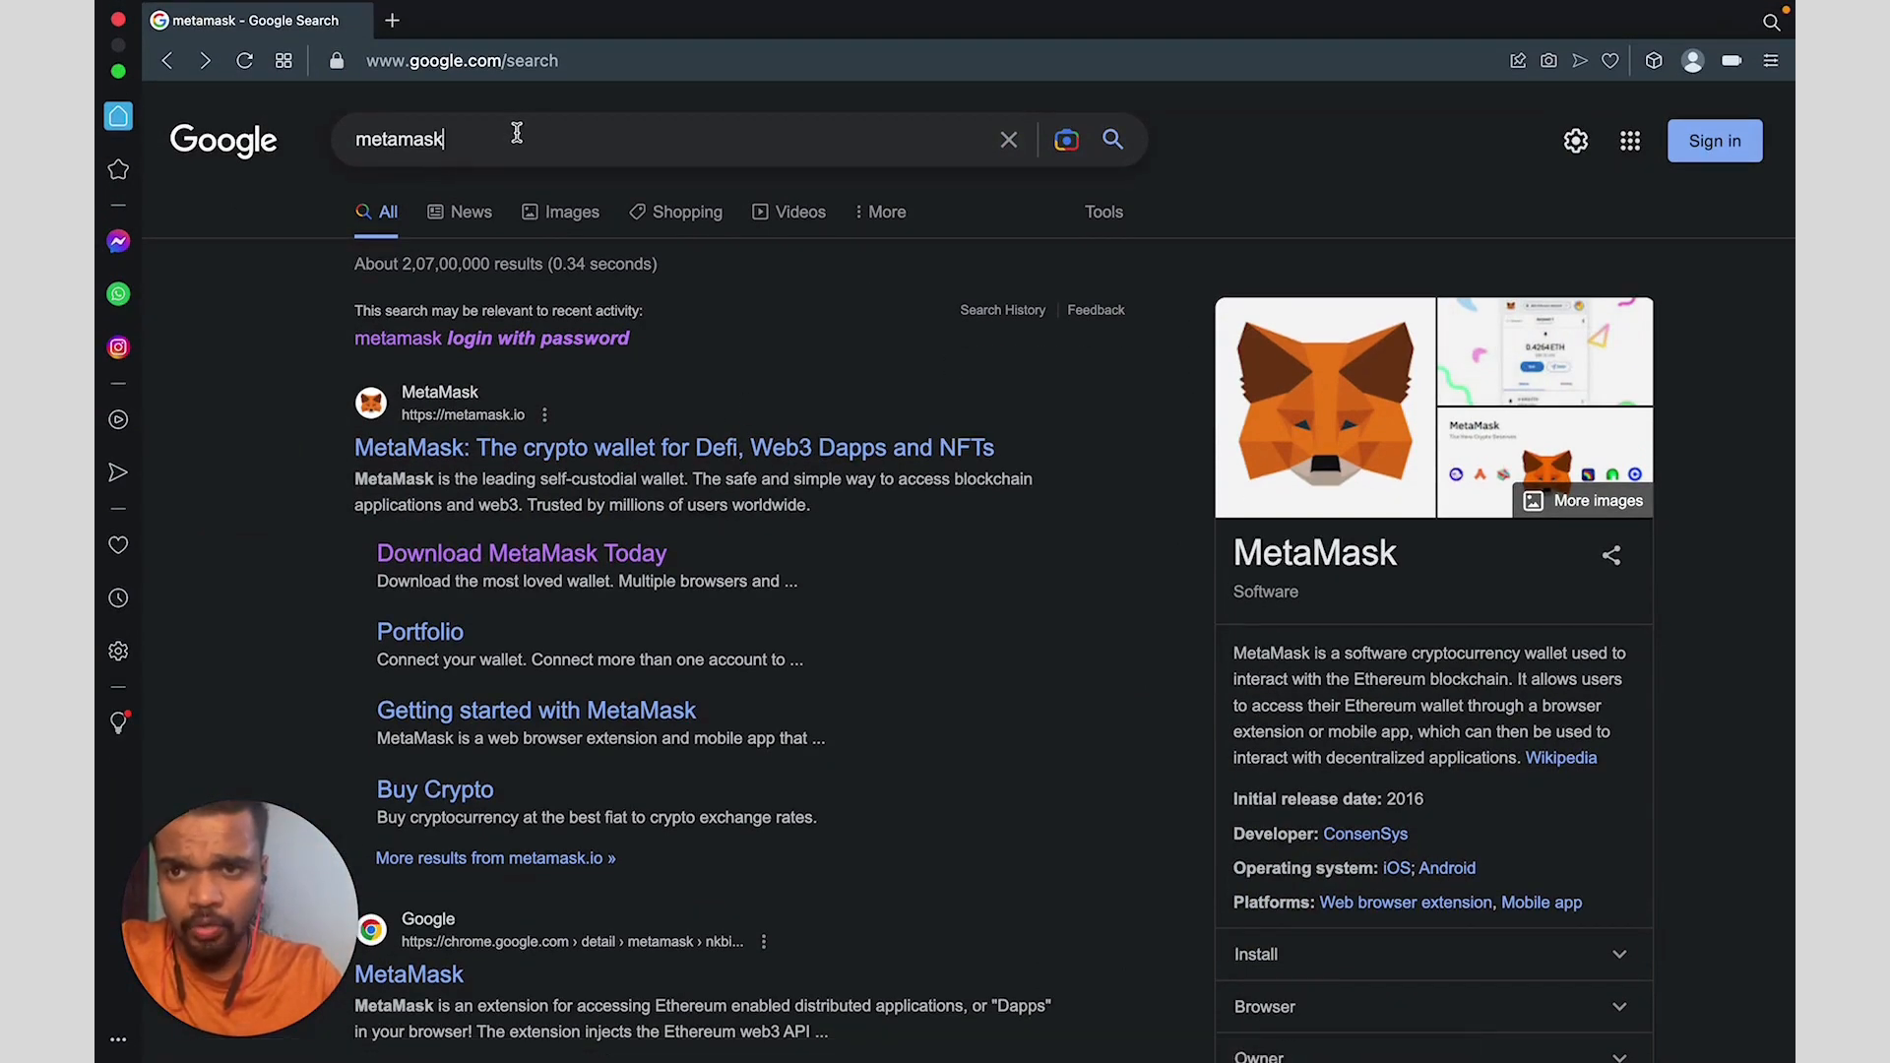
Open MetaMask's official download page from the search results, look at the Android and iOS options, and select the Chrome version.
click(514, 135)
click(183, 348)
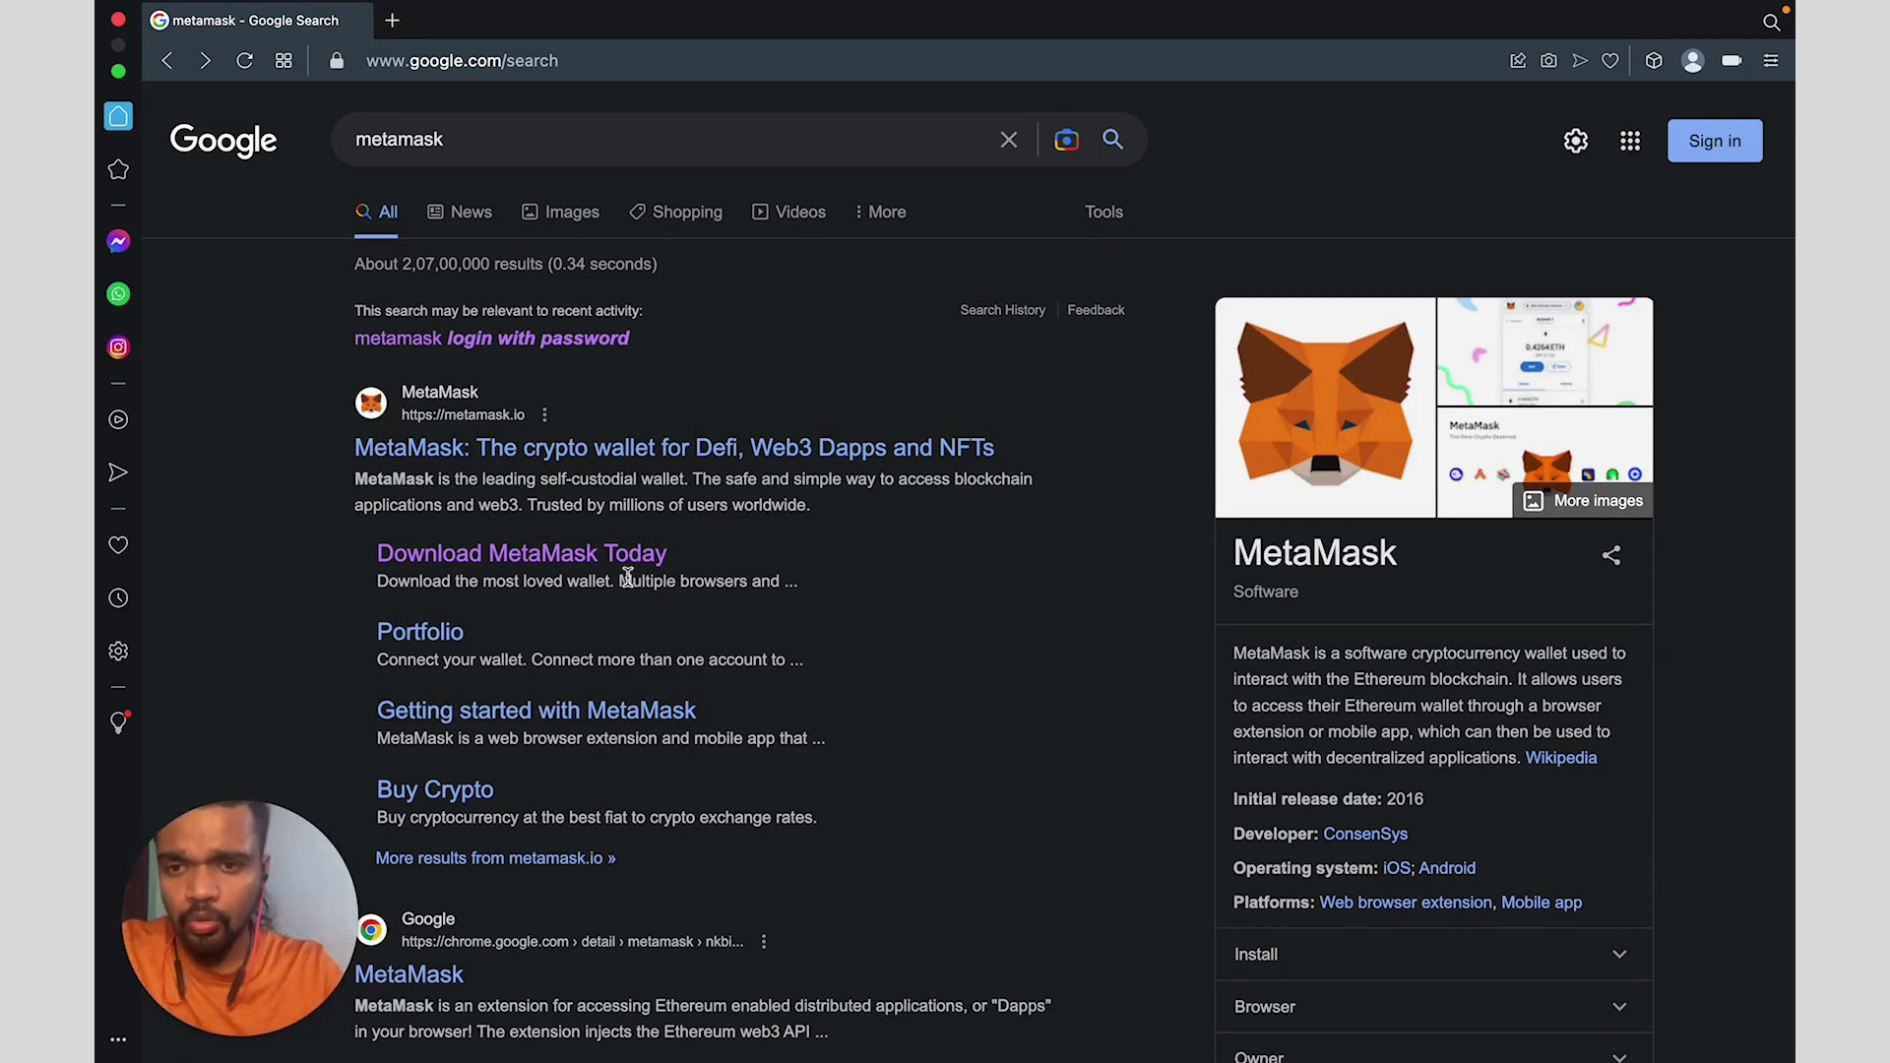
click(595, 567)
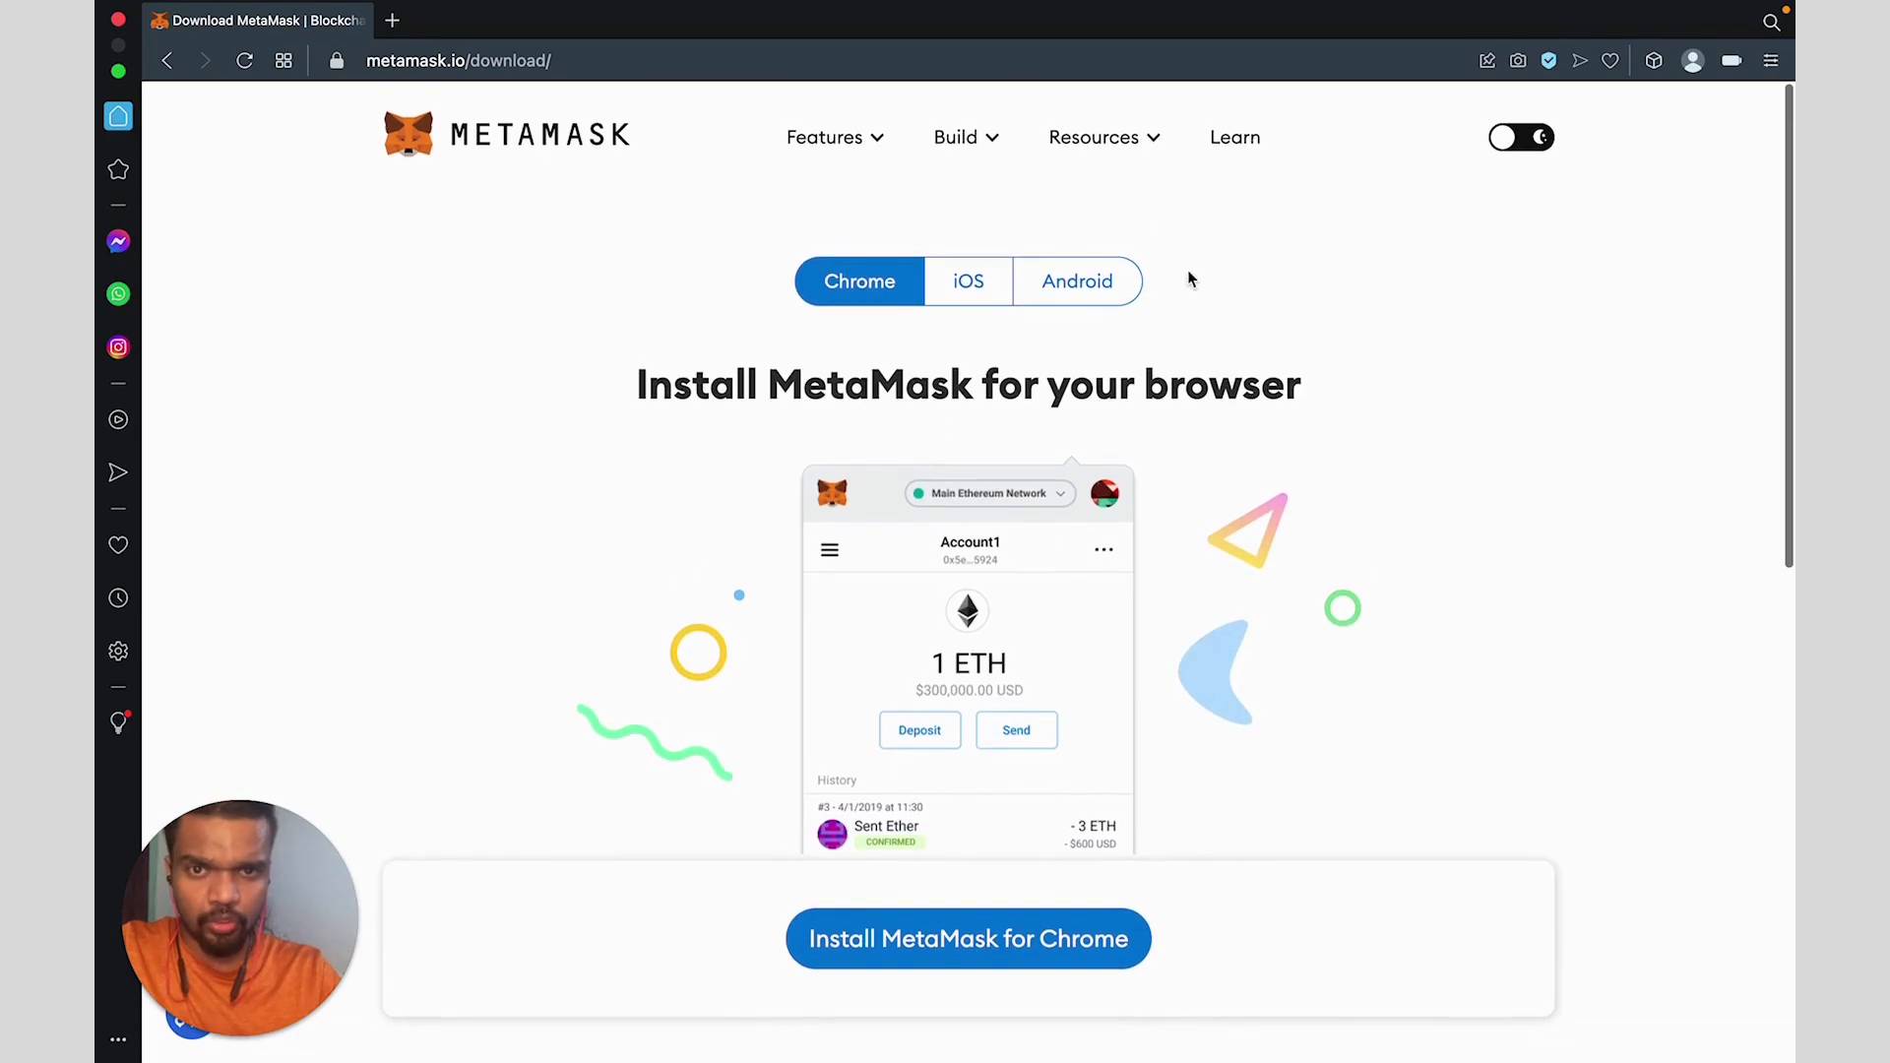
click(1078, 291)
click(991, 292)
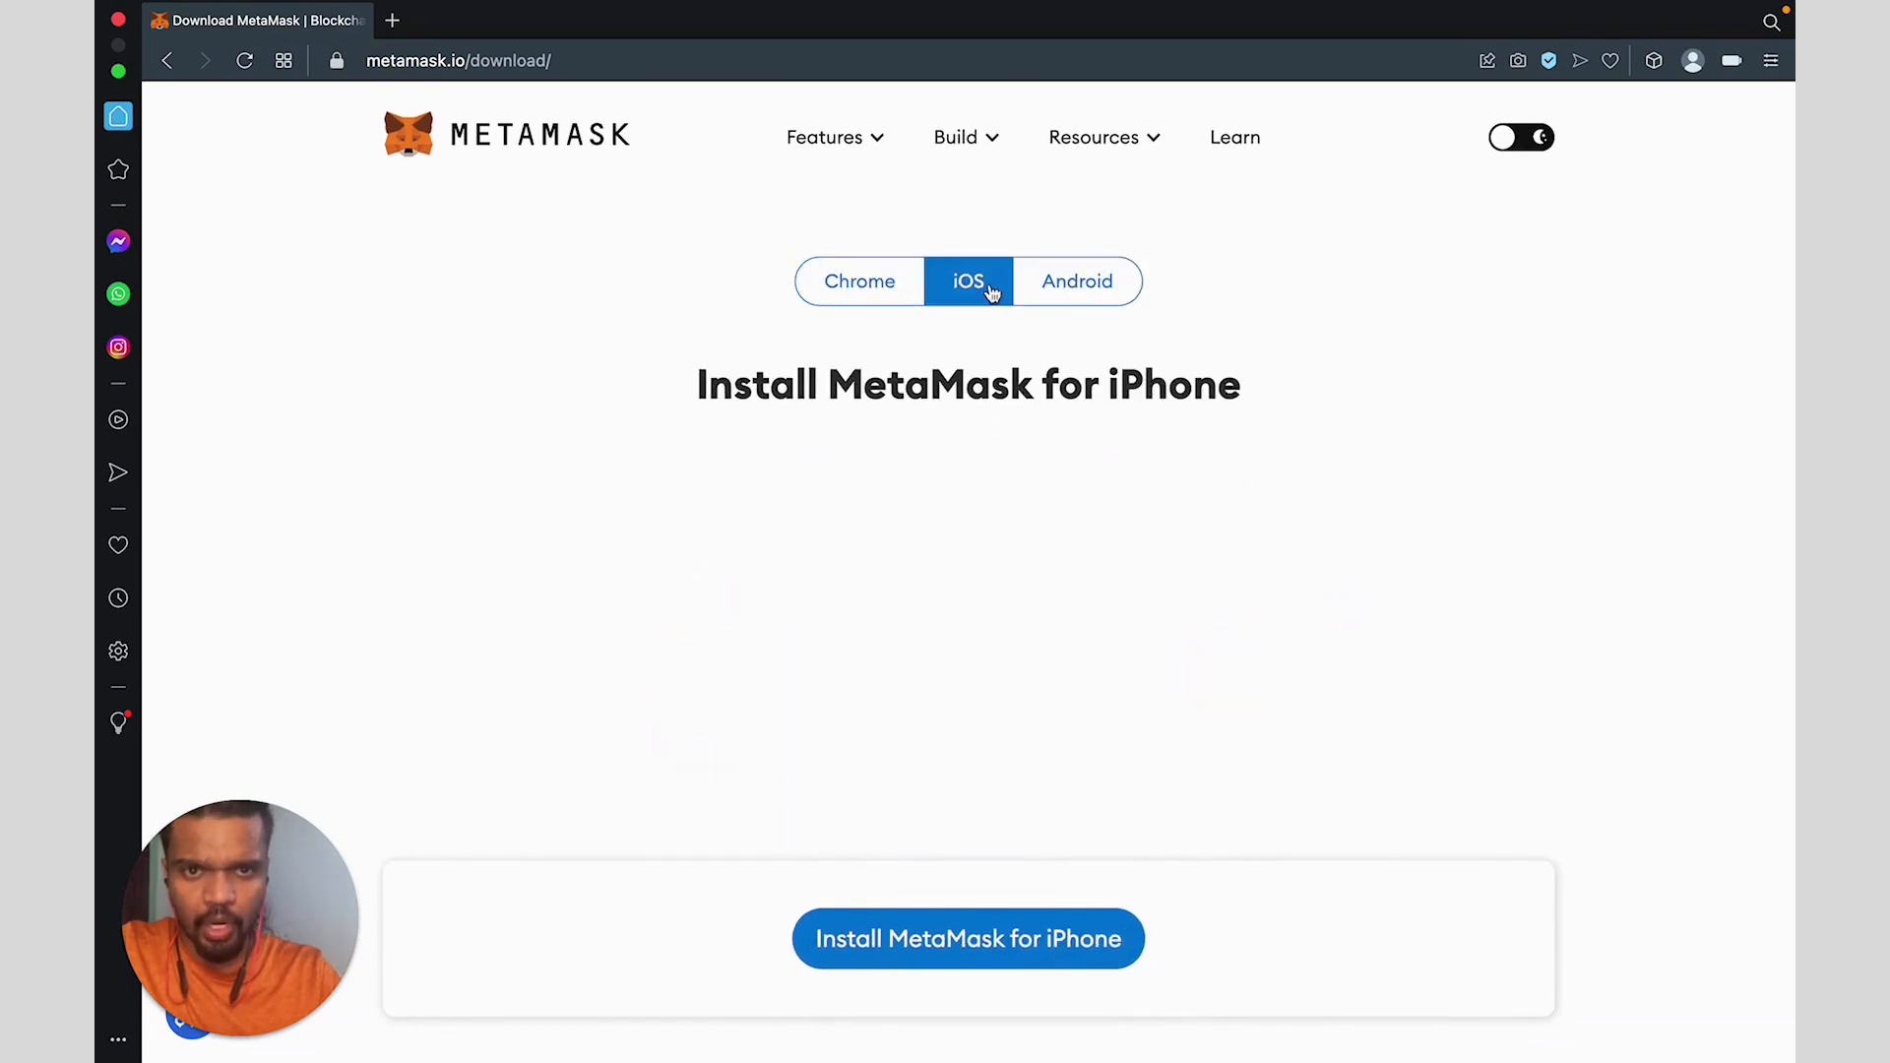
click(871, 291)
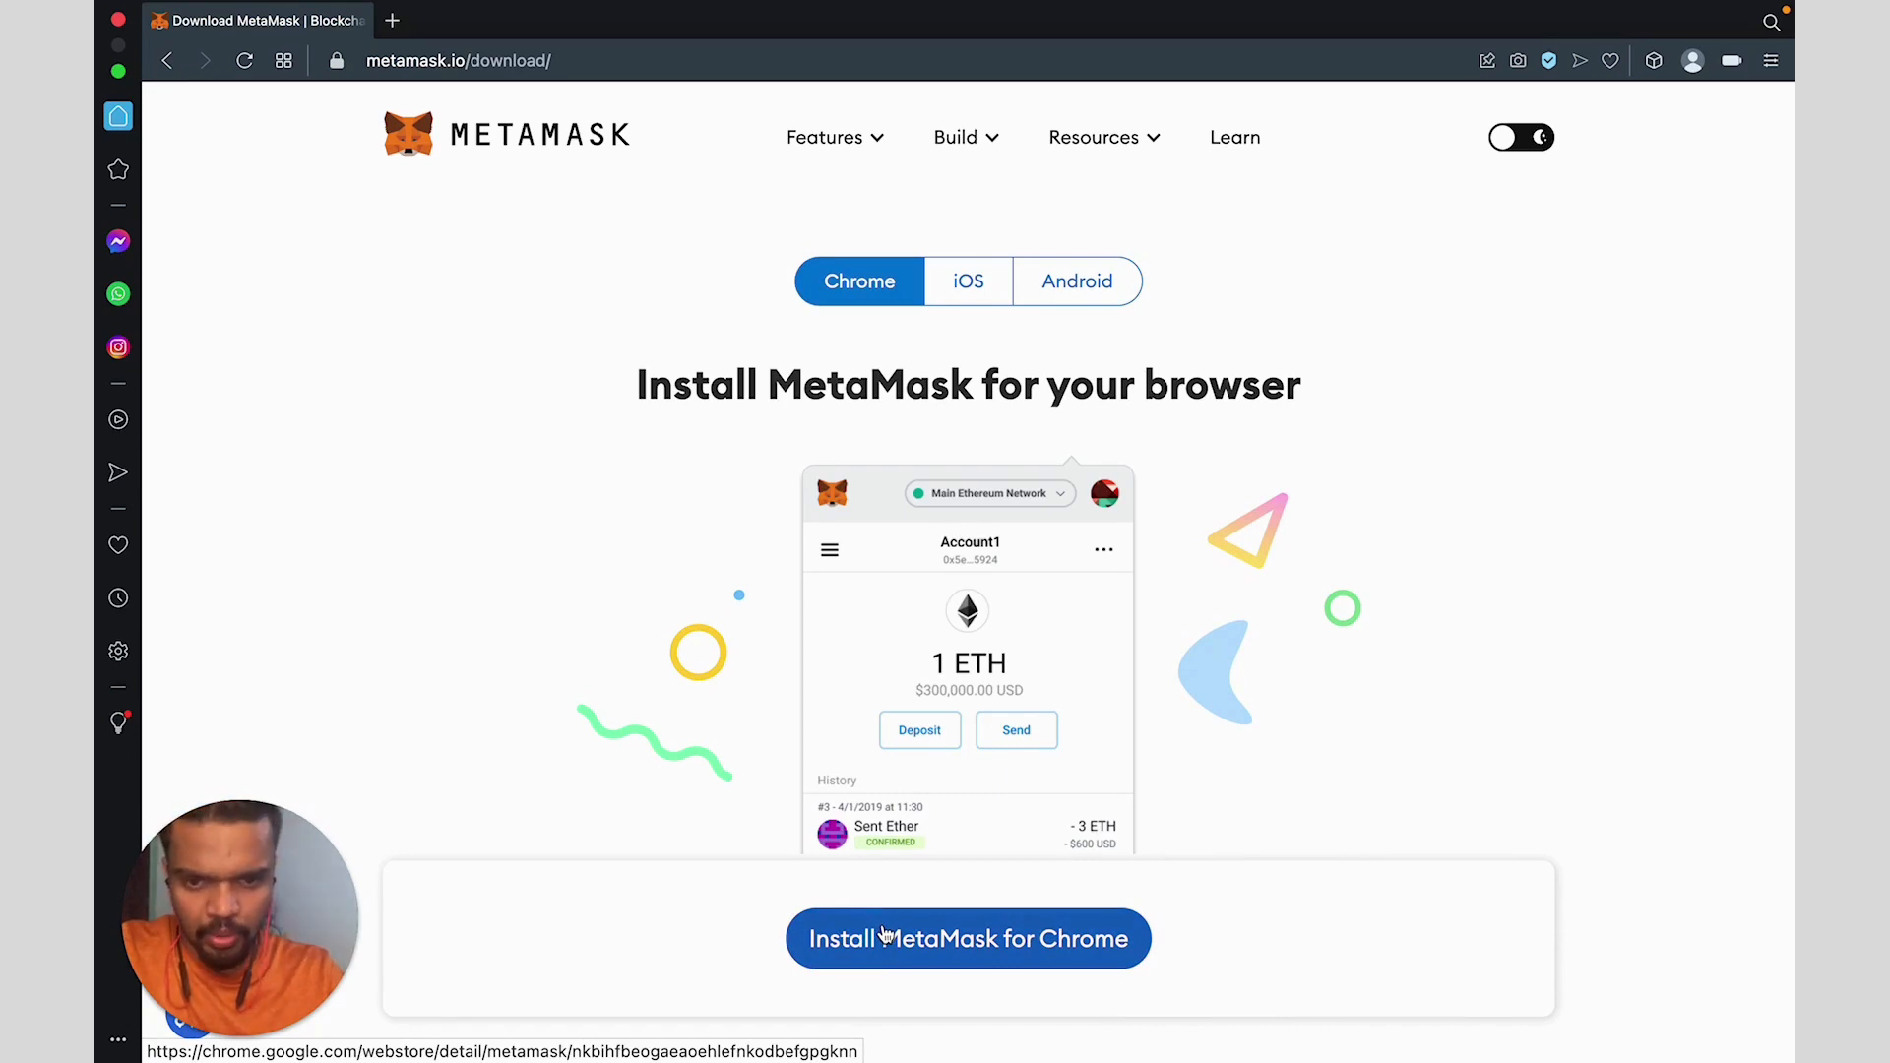
Install the MetaMask extension from its Chrome Web Store page and approve adding it to the browser.
click(898, 961)
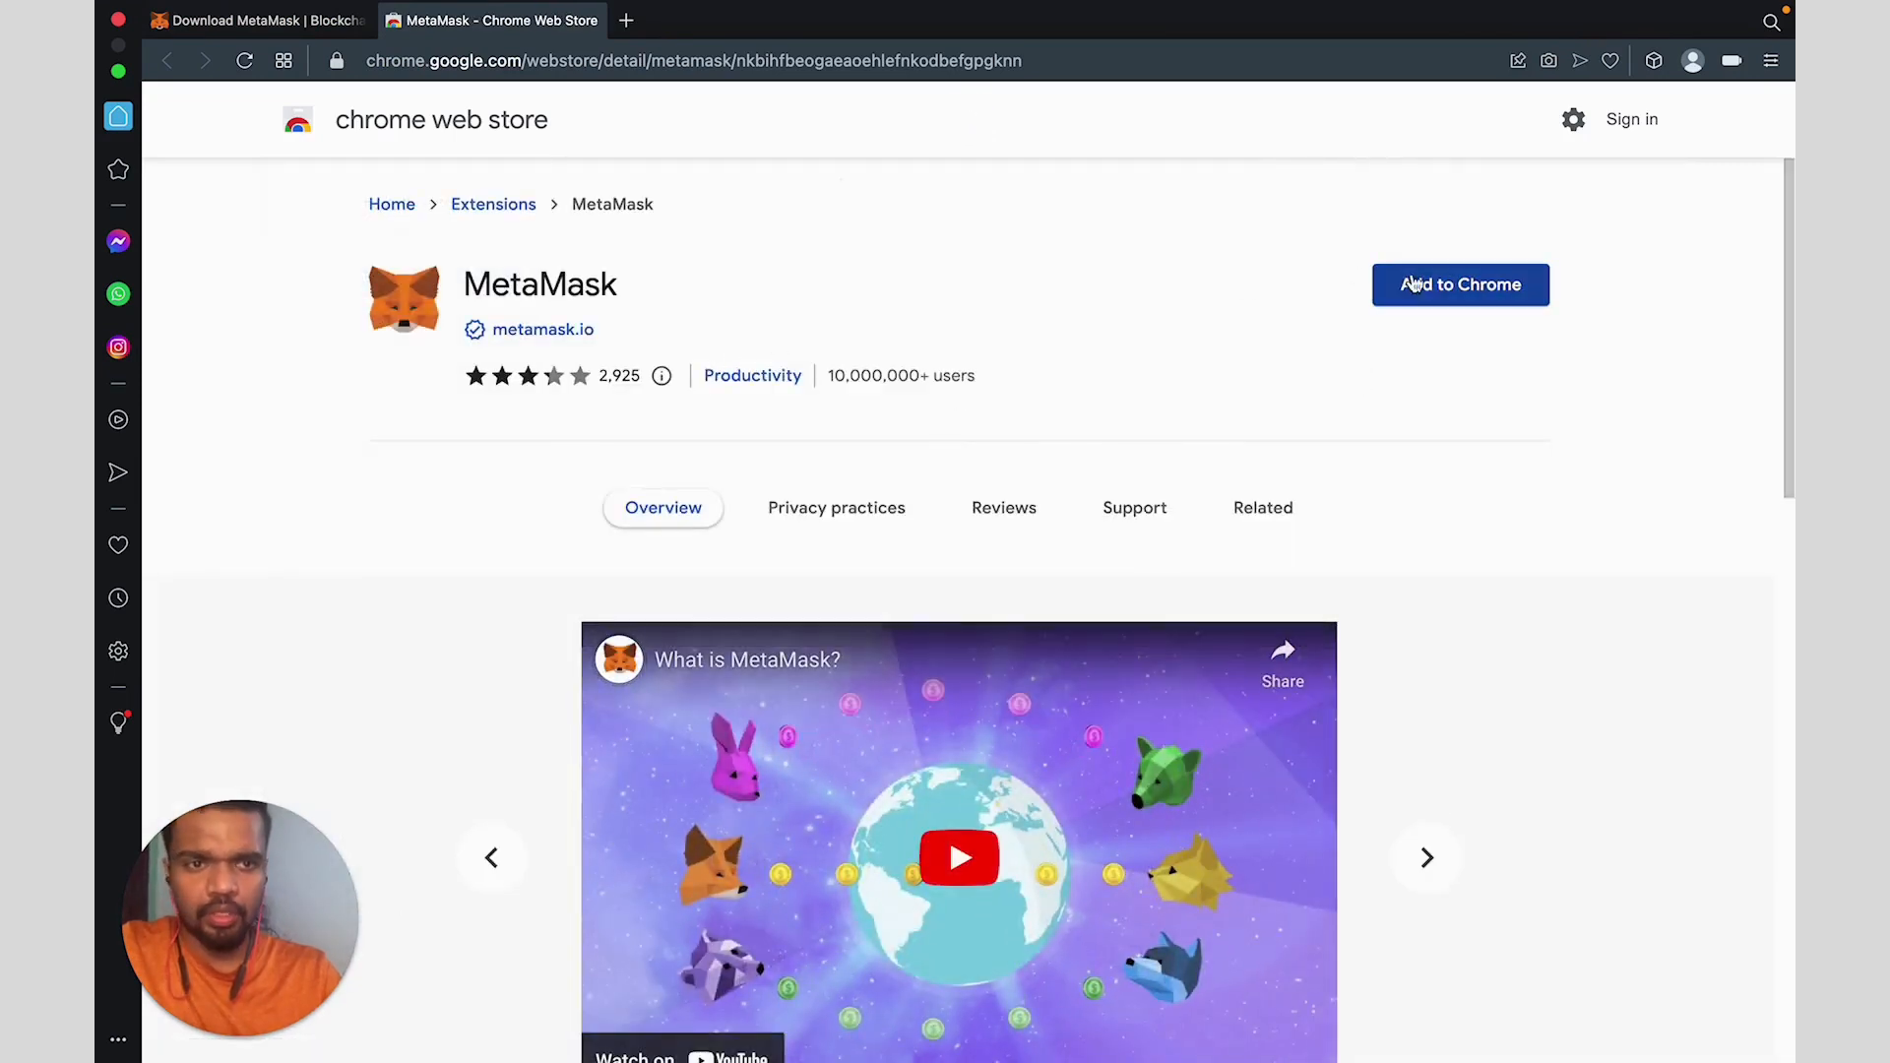
click(1433, 287)
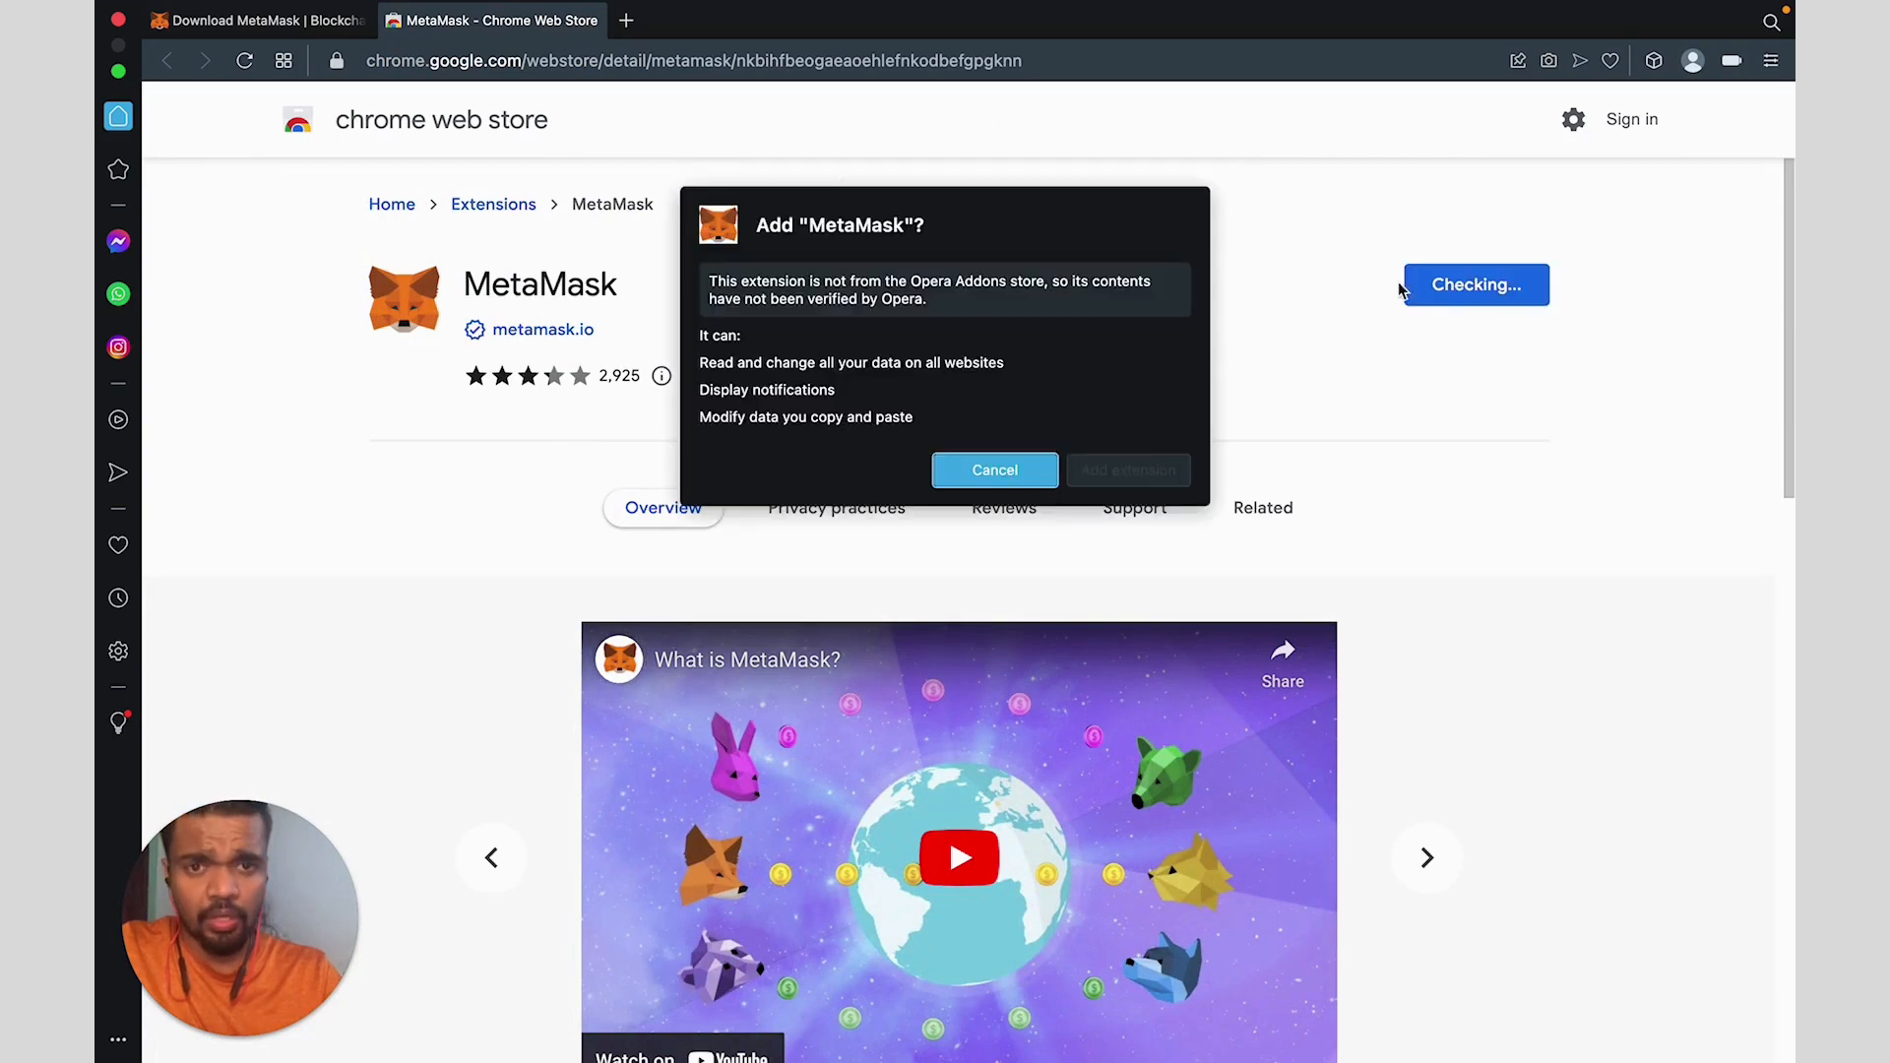
click(1170, 474)
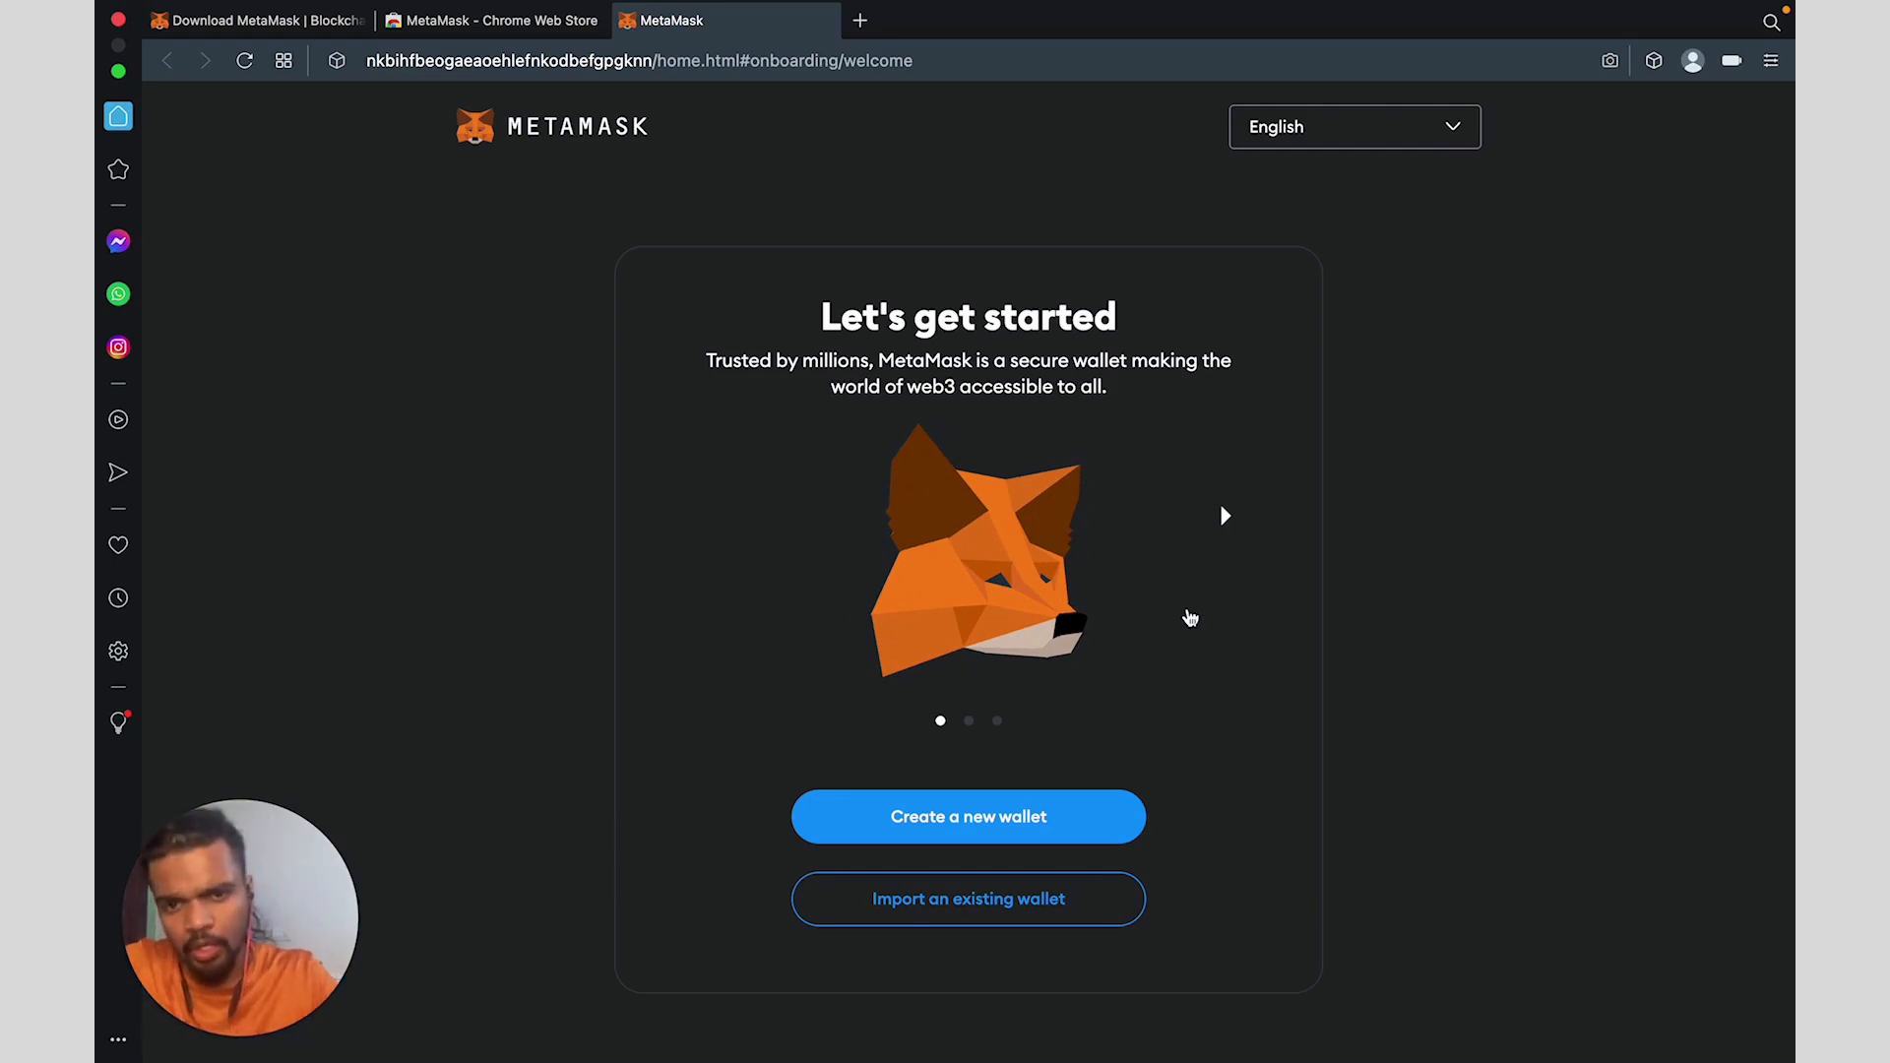
Start creating a new wallet and decline MetaMask's request to gather usage data.
click(983, 816)
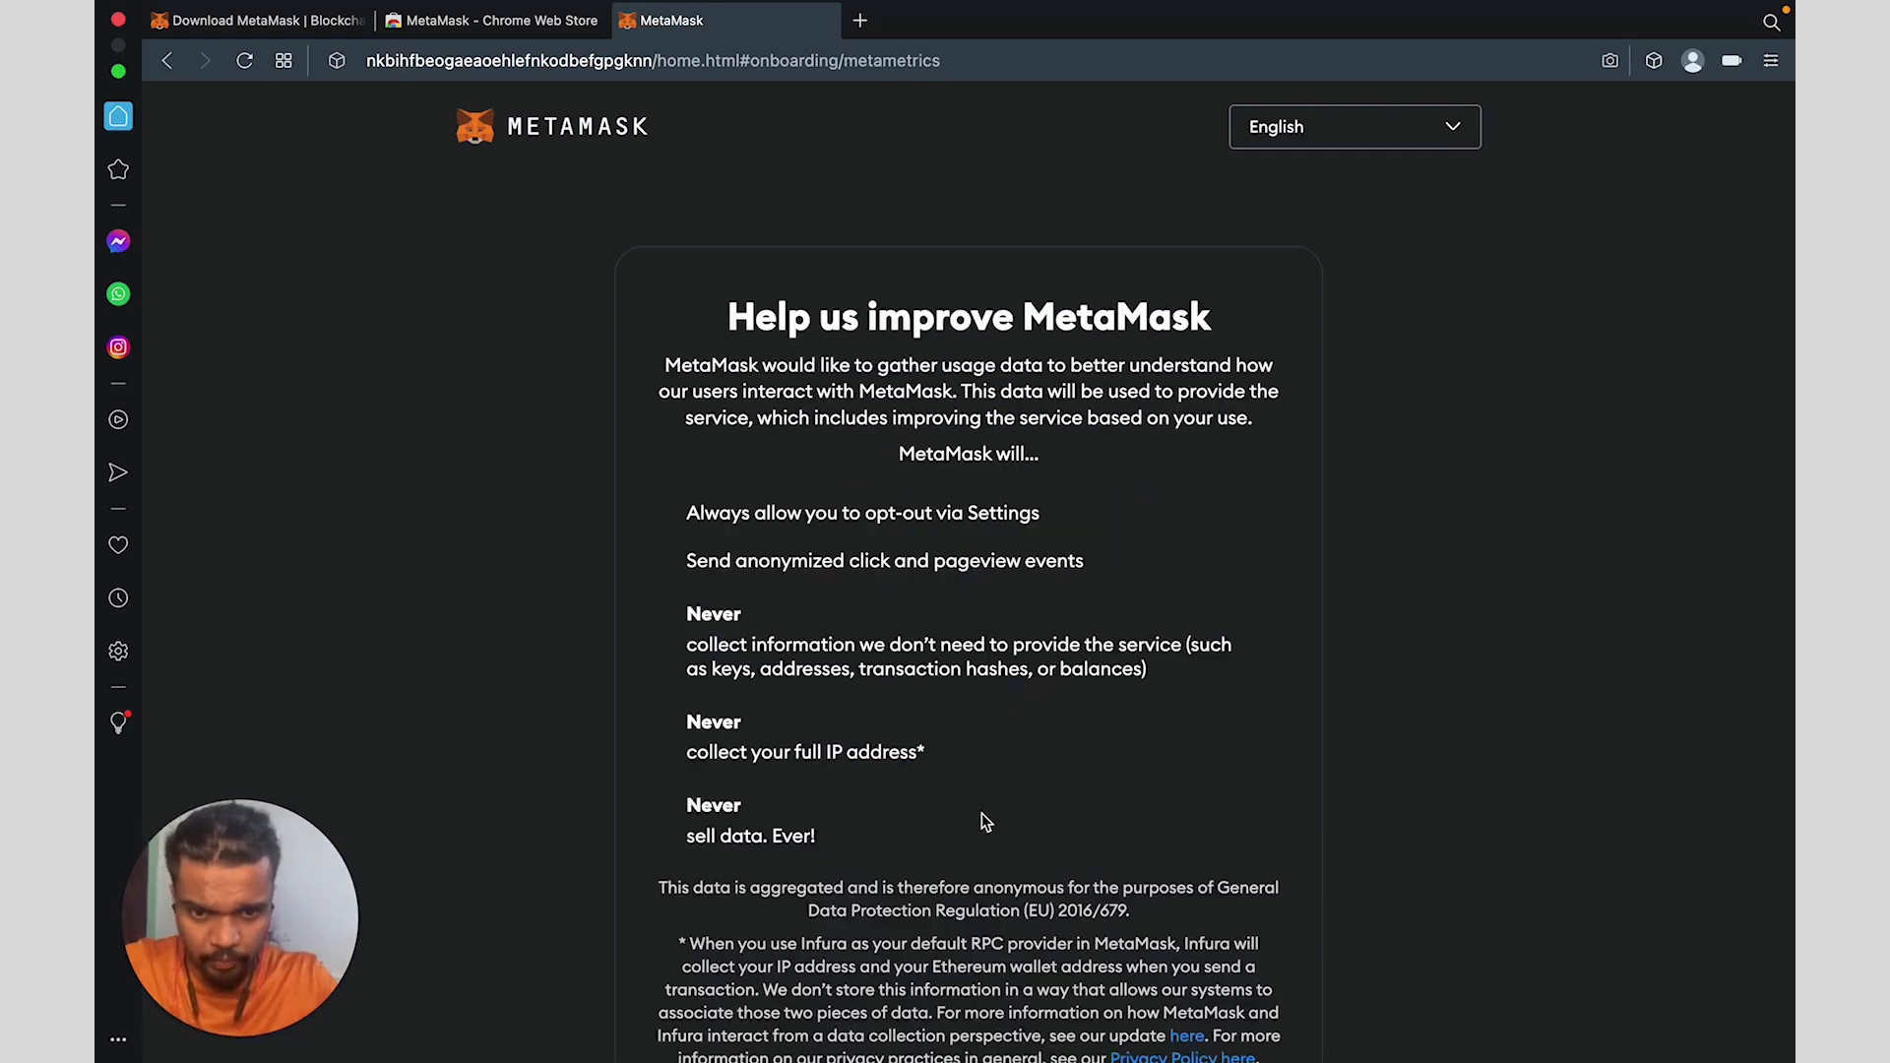
scroll(960, 760, down, 3)
scroll(959, 761, down, 3)
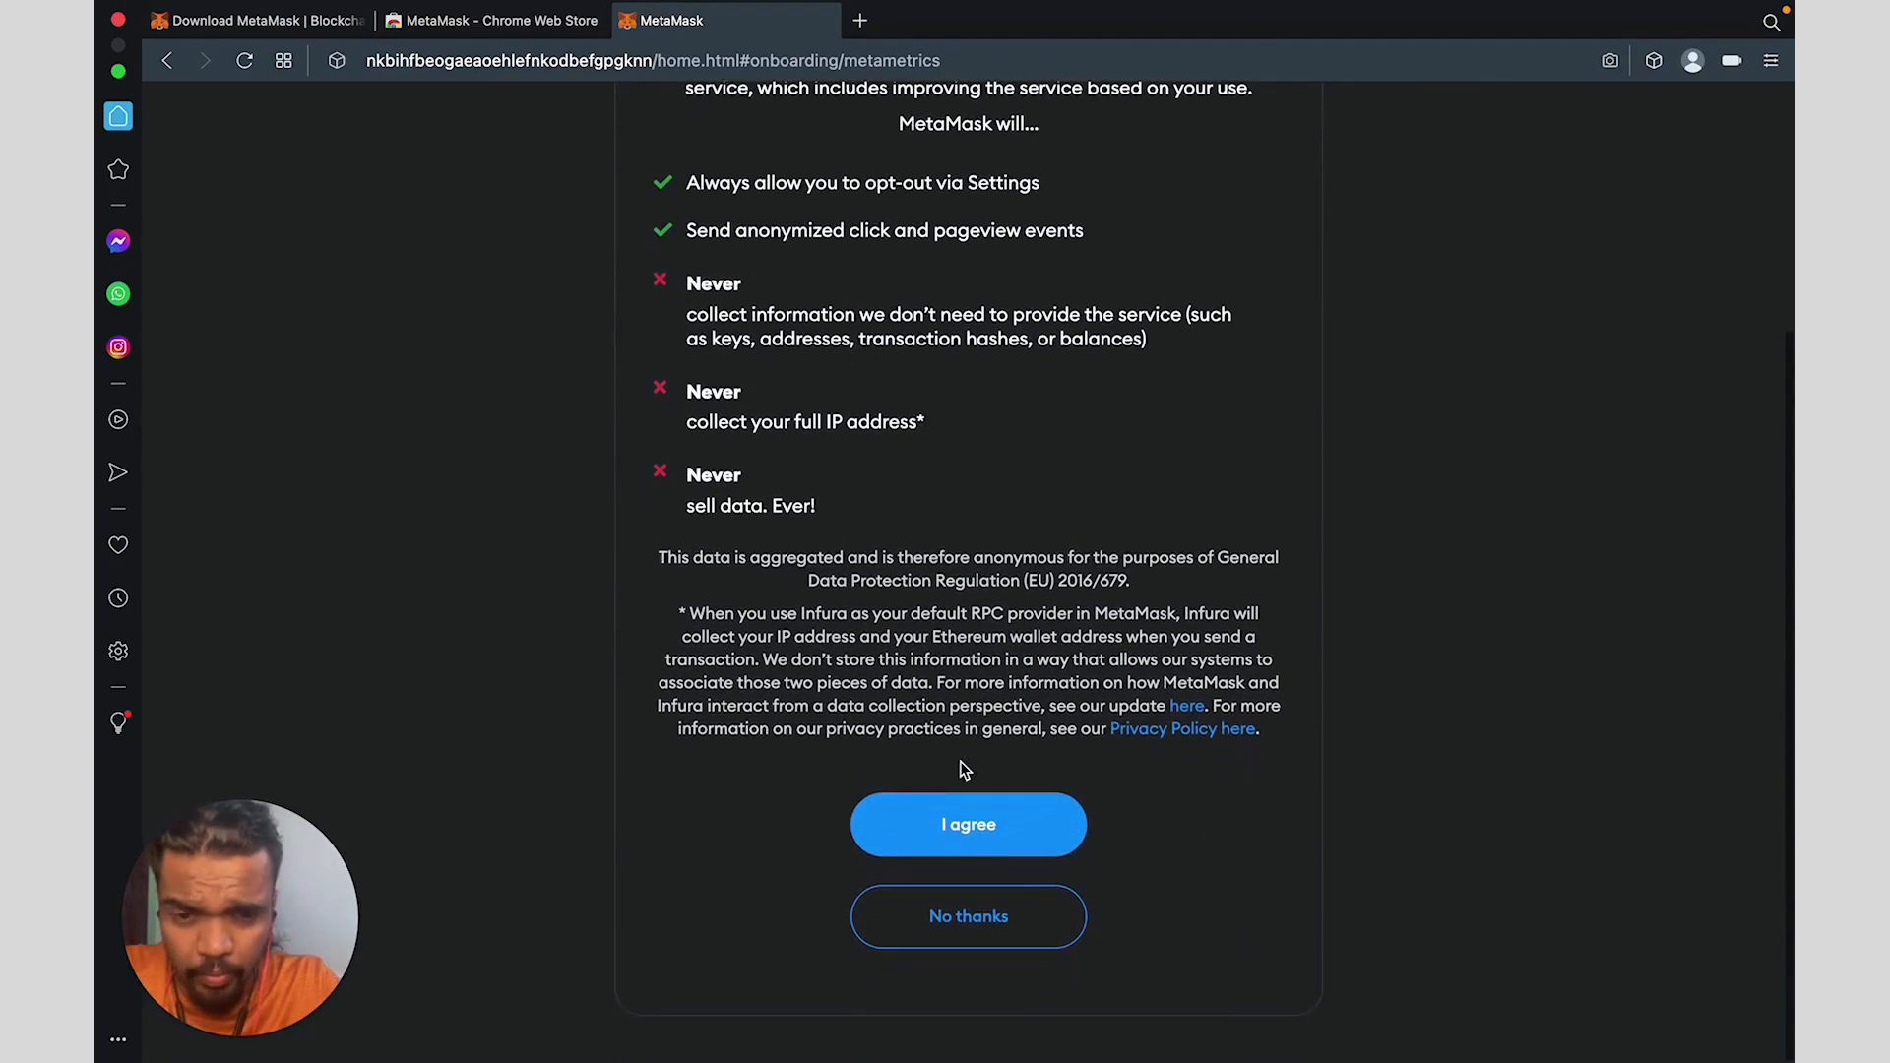
scroll(1154, 595, up, 2)
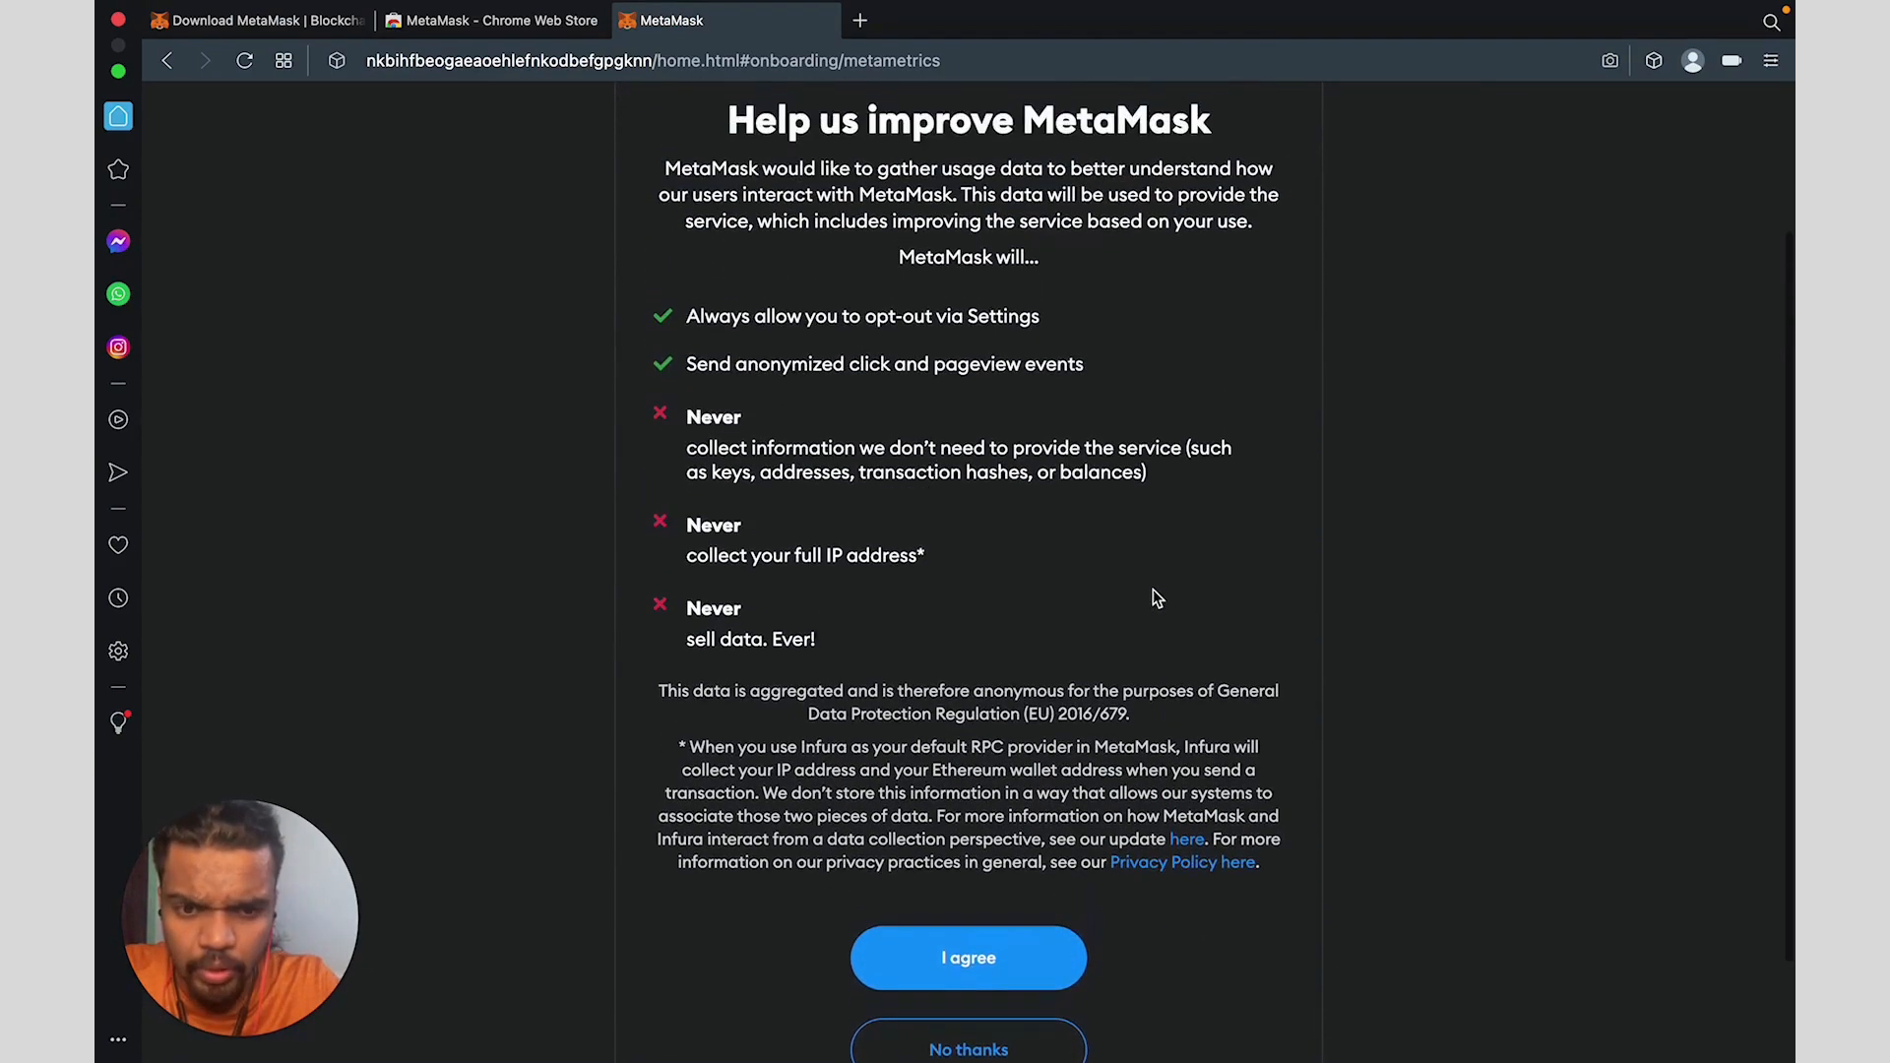
scroll(1157, 596, down, 2)
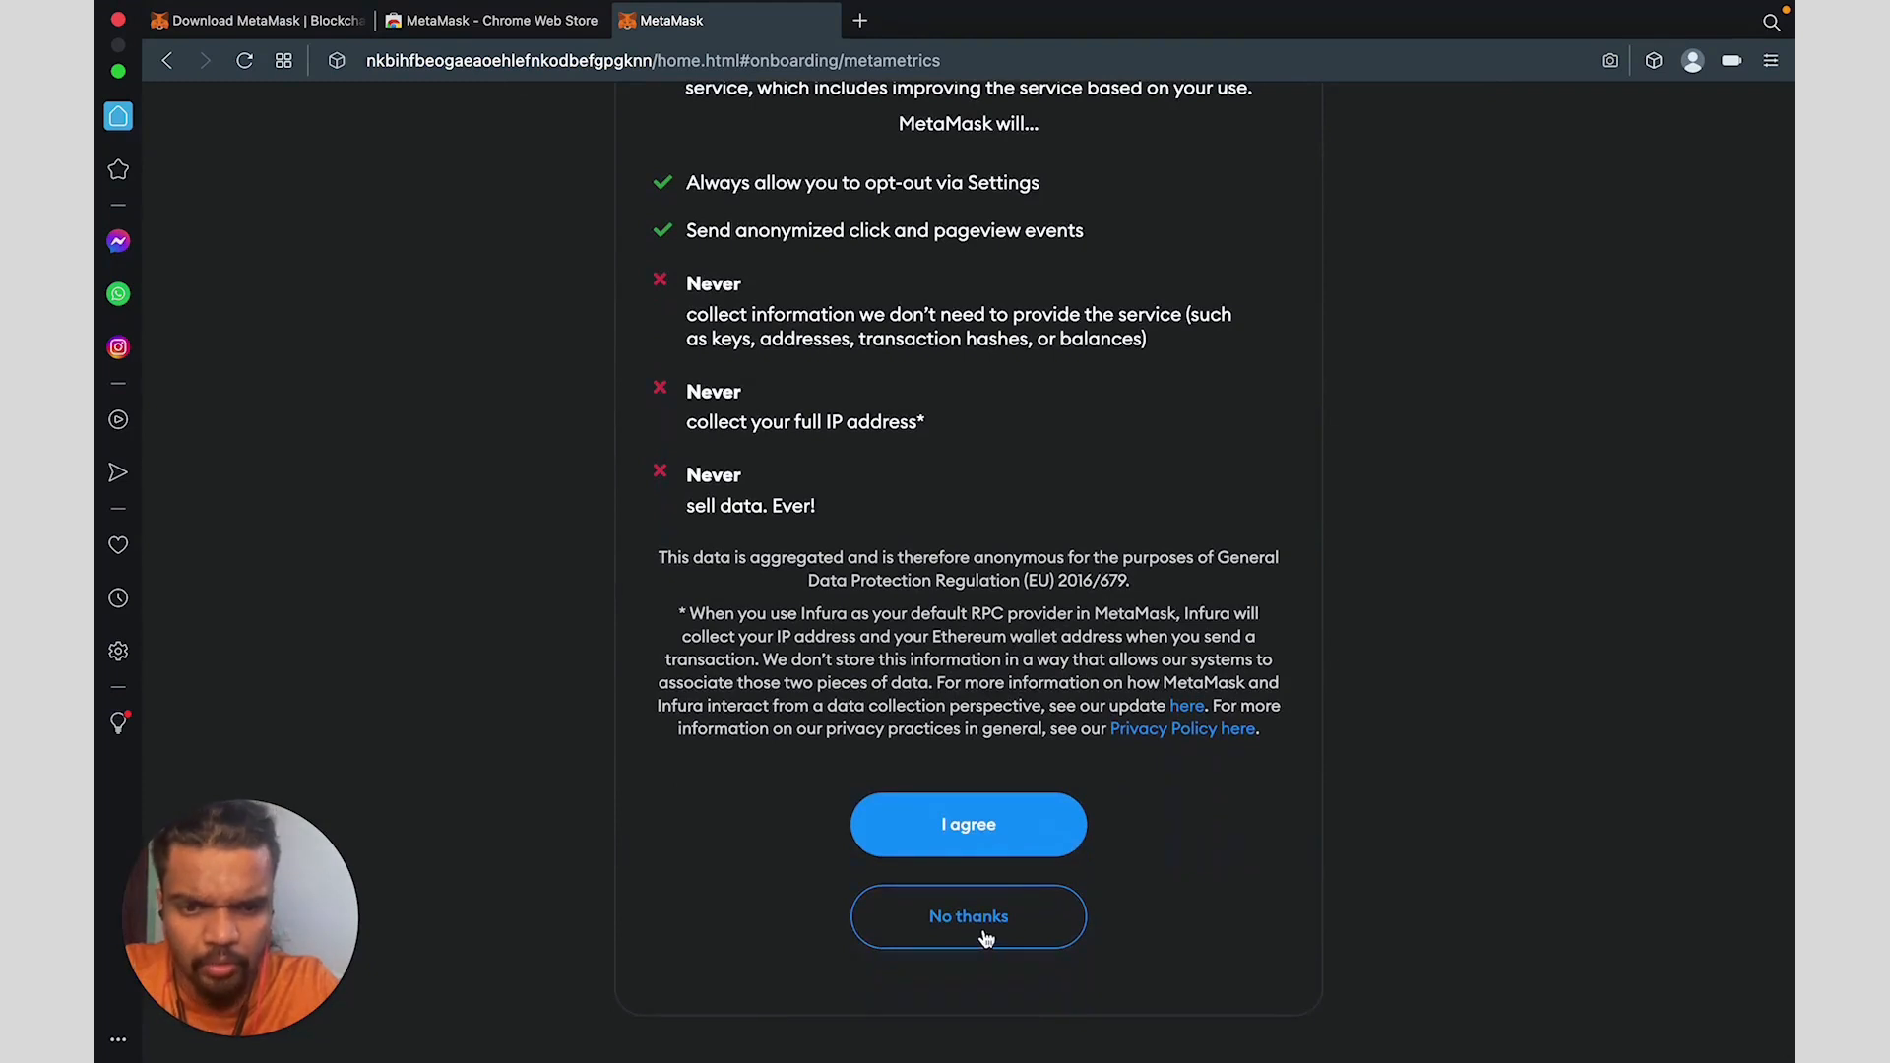
click(985, 938)
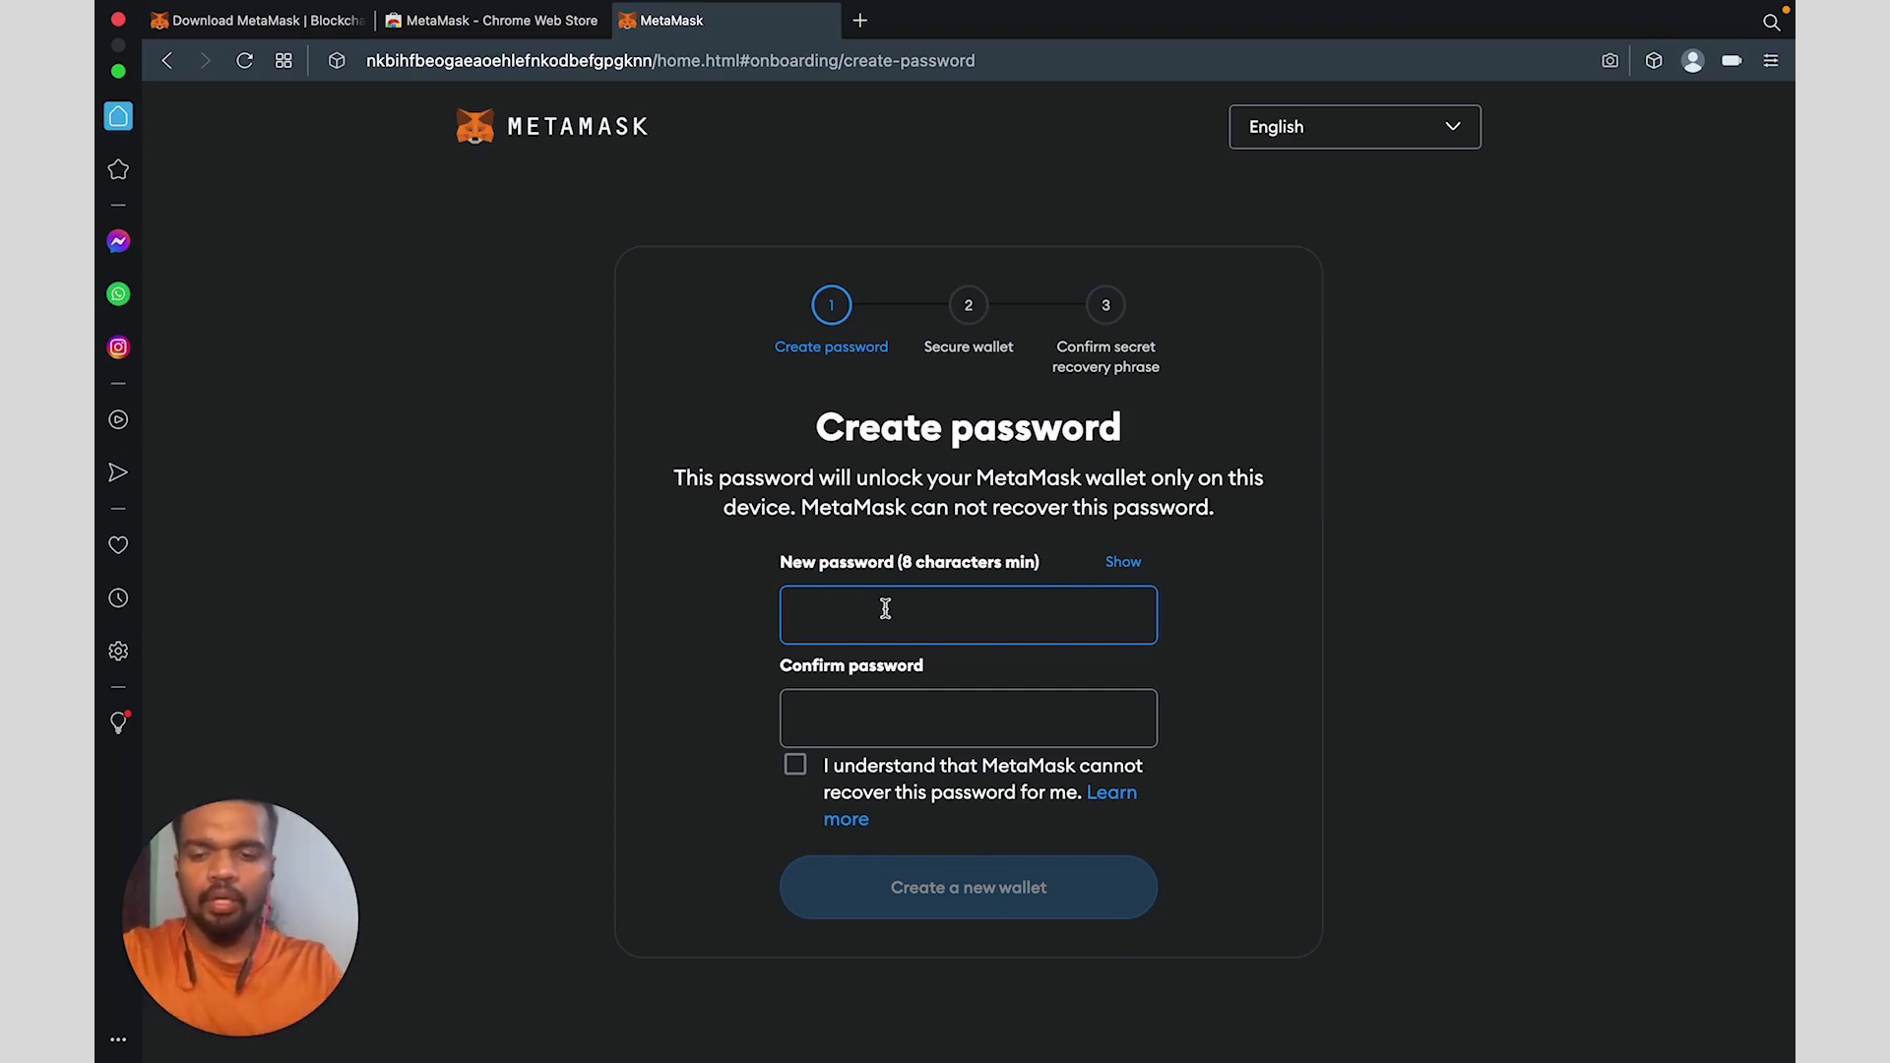
Enter and confirm a new wallet password, accept that MetaMask cannot recover it, and create the wallet.
text(•••••••)
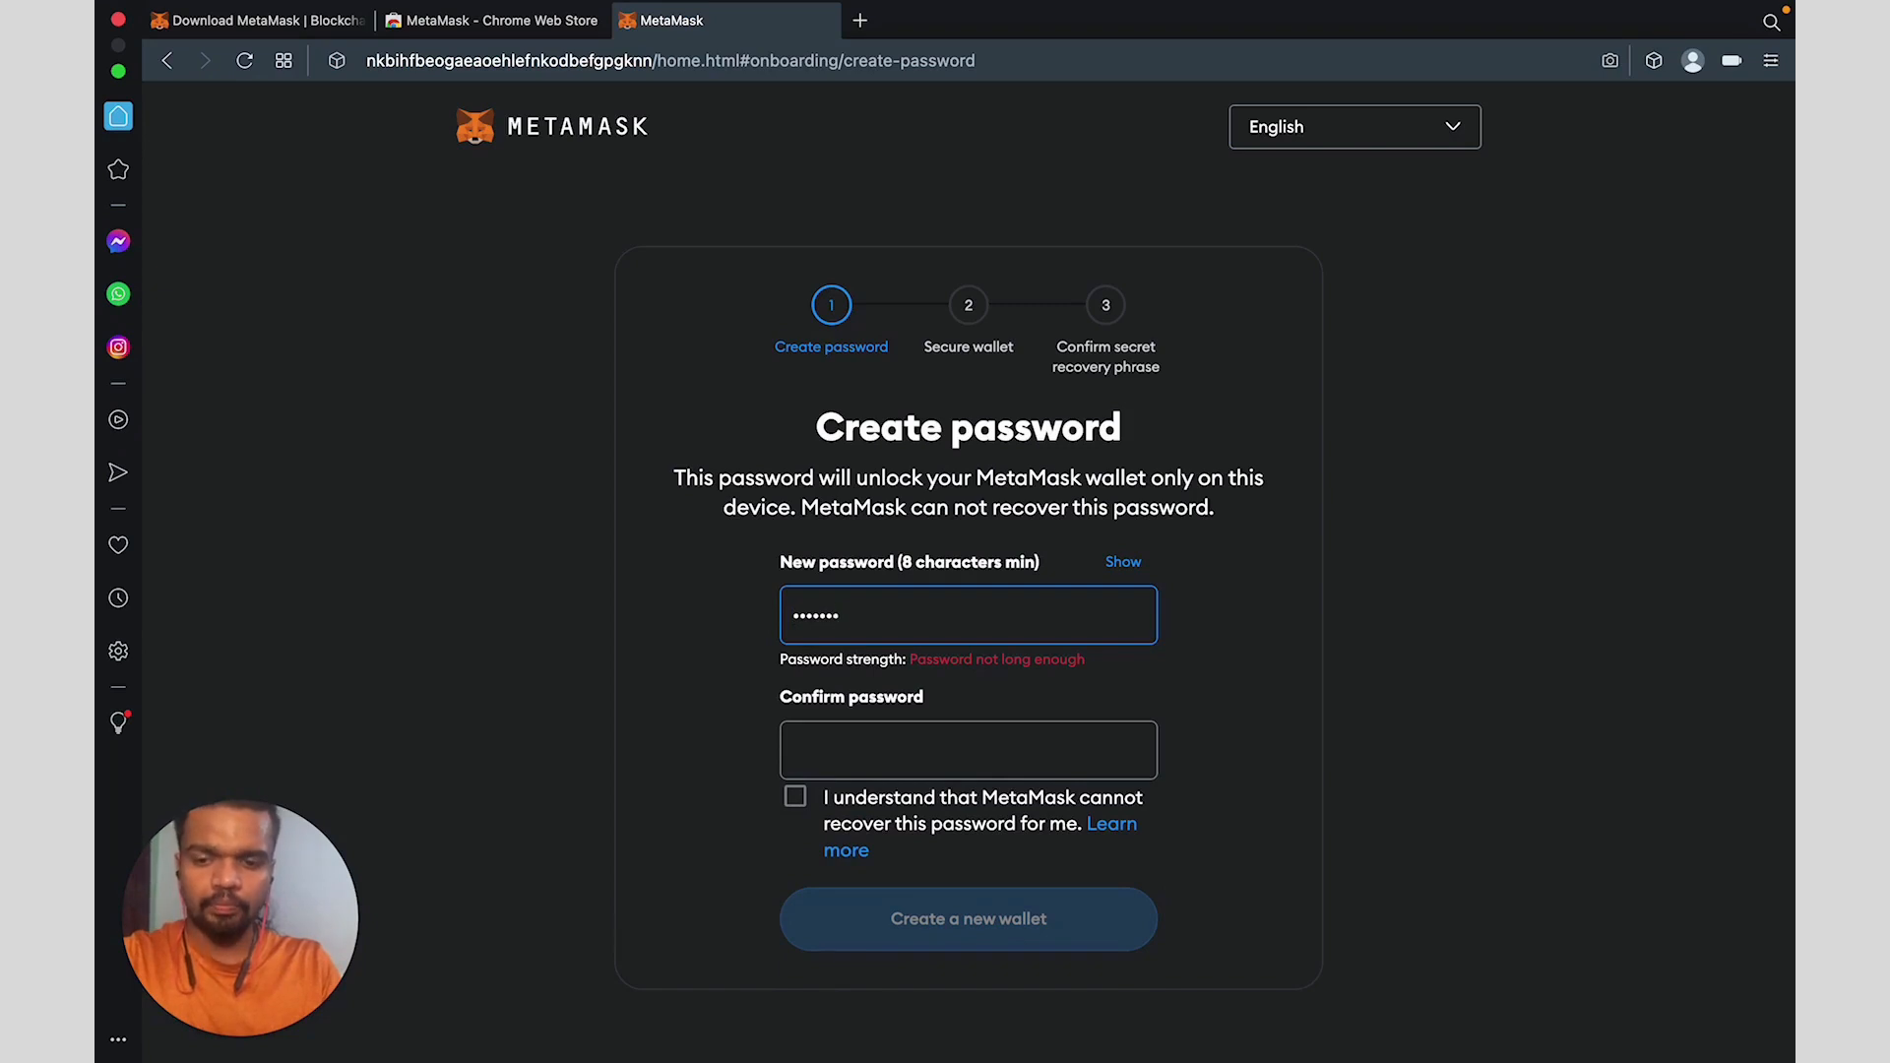
text(•••)
click(948, 806)
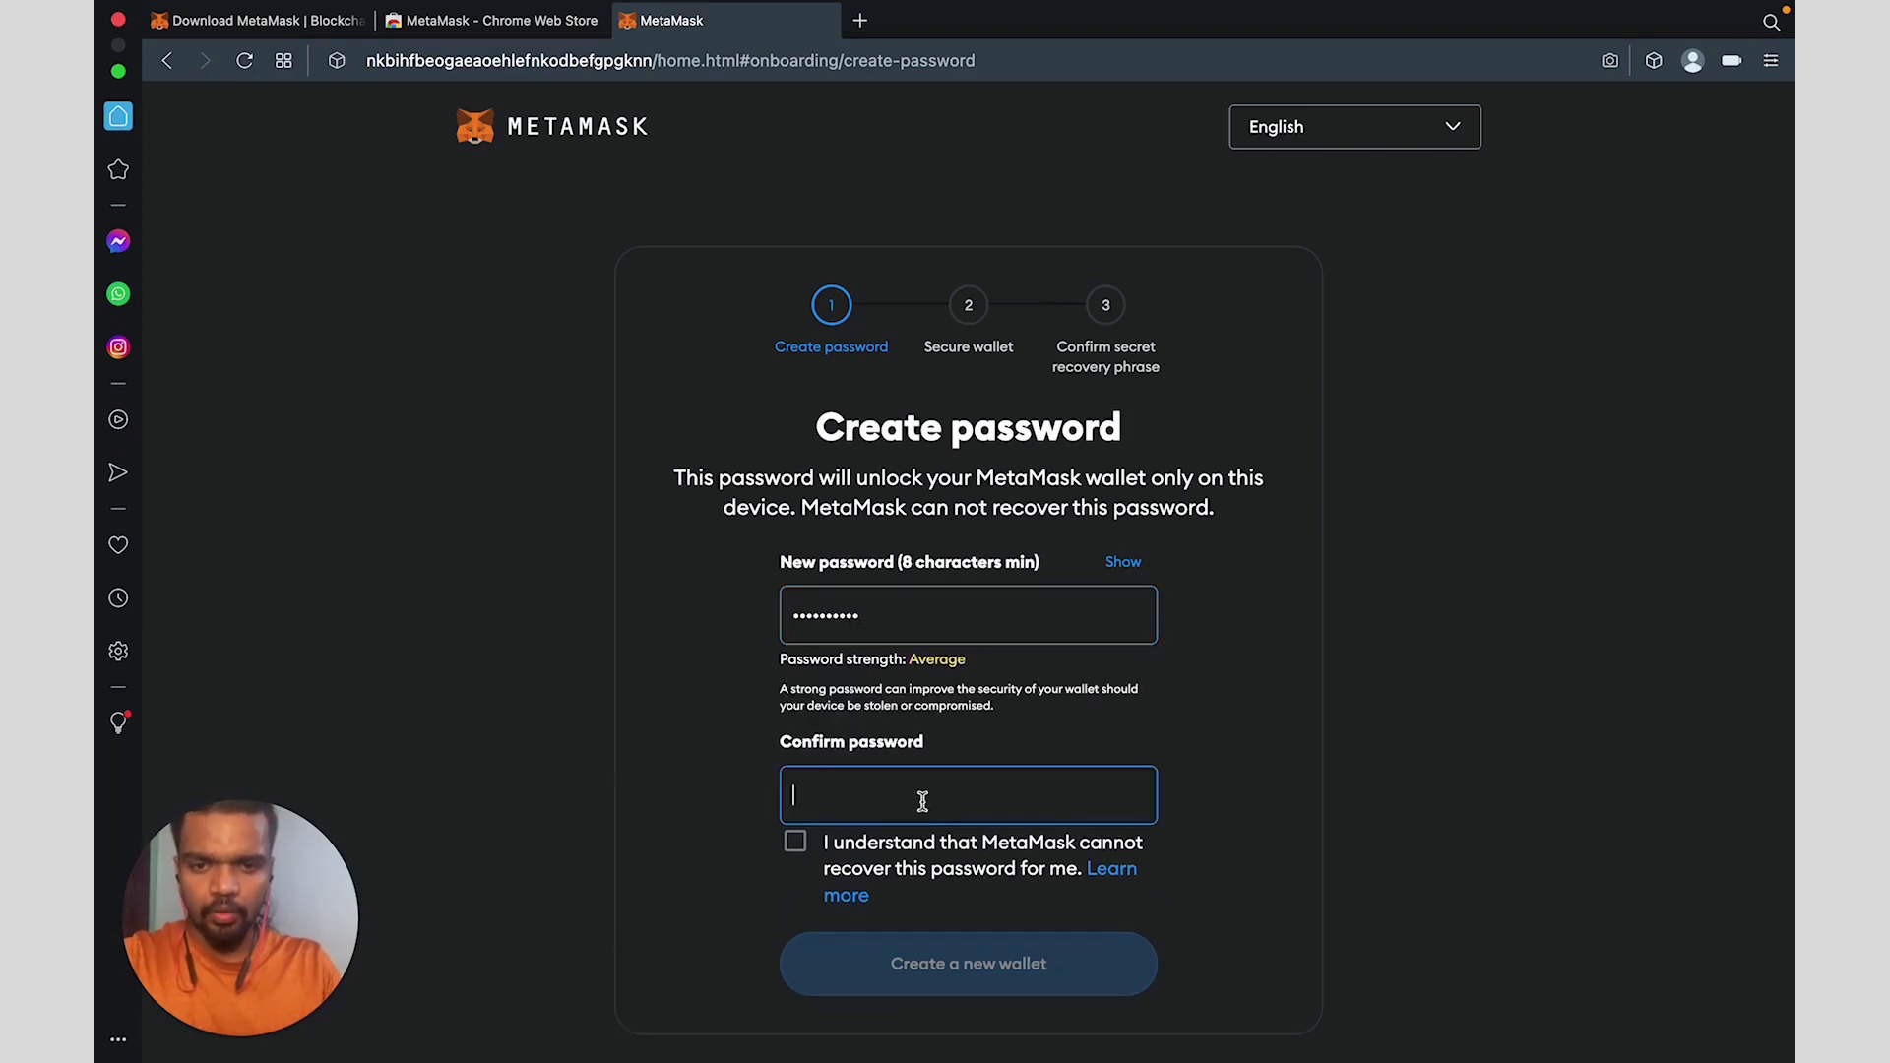
text(••••••••••)
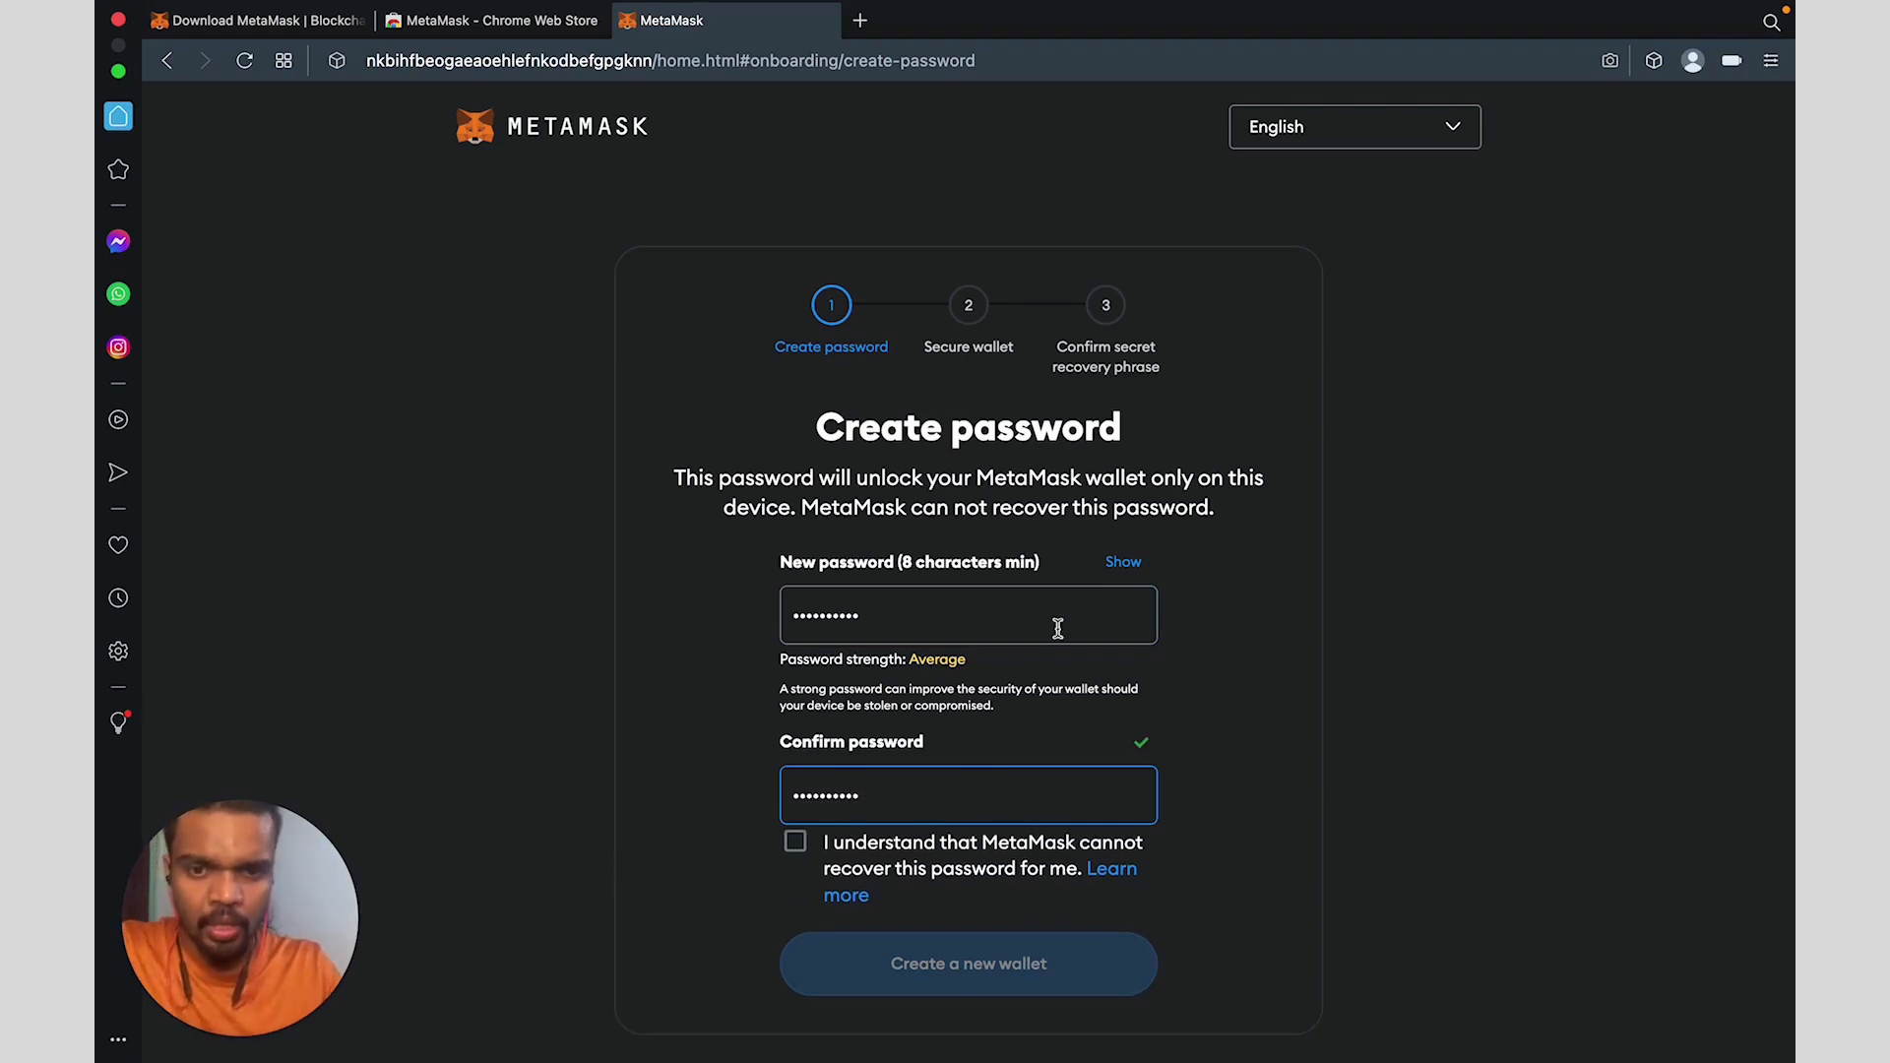
click(798, 843)
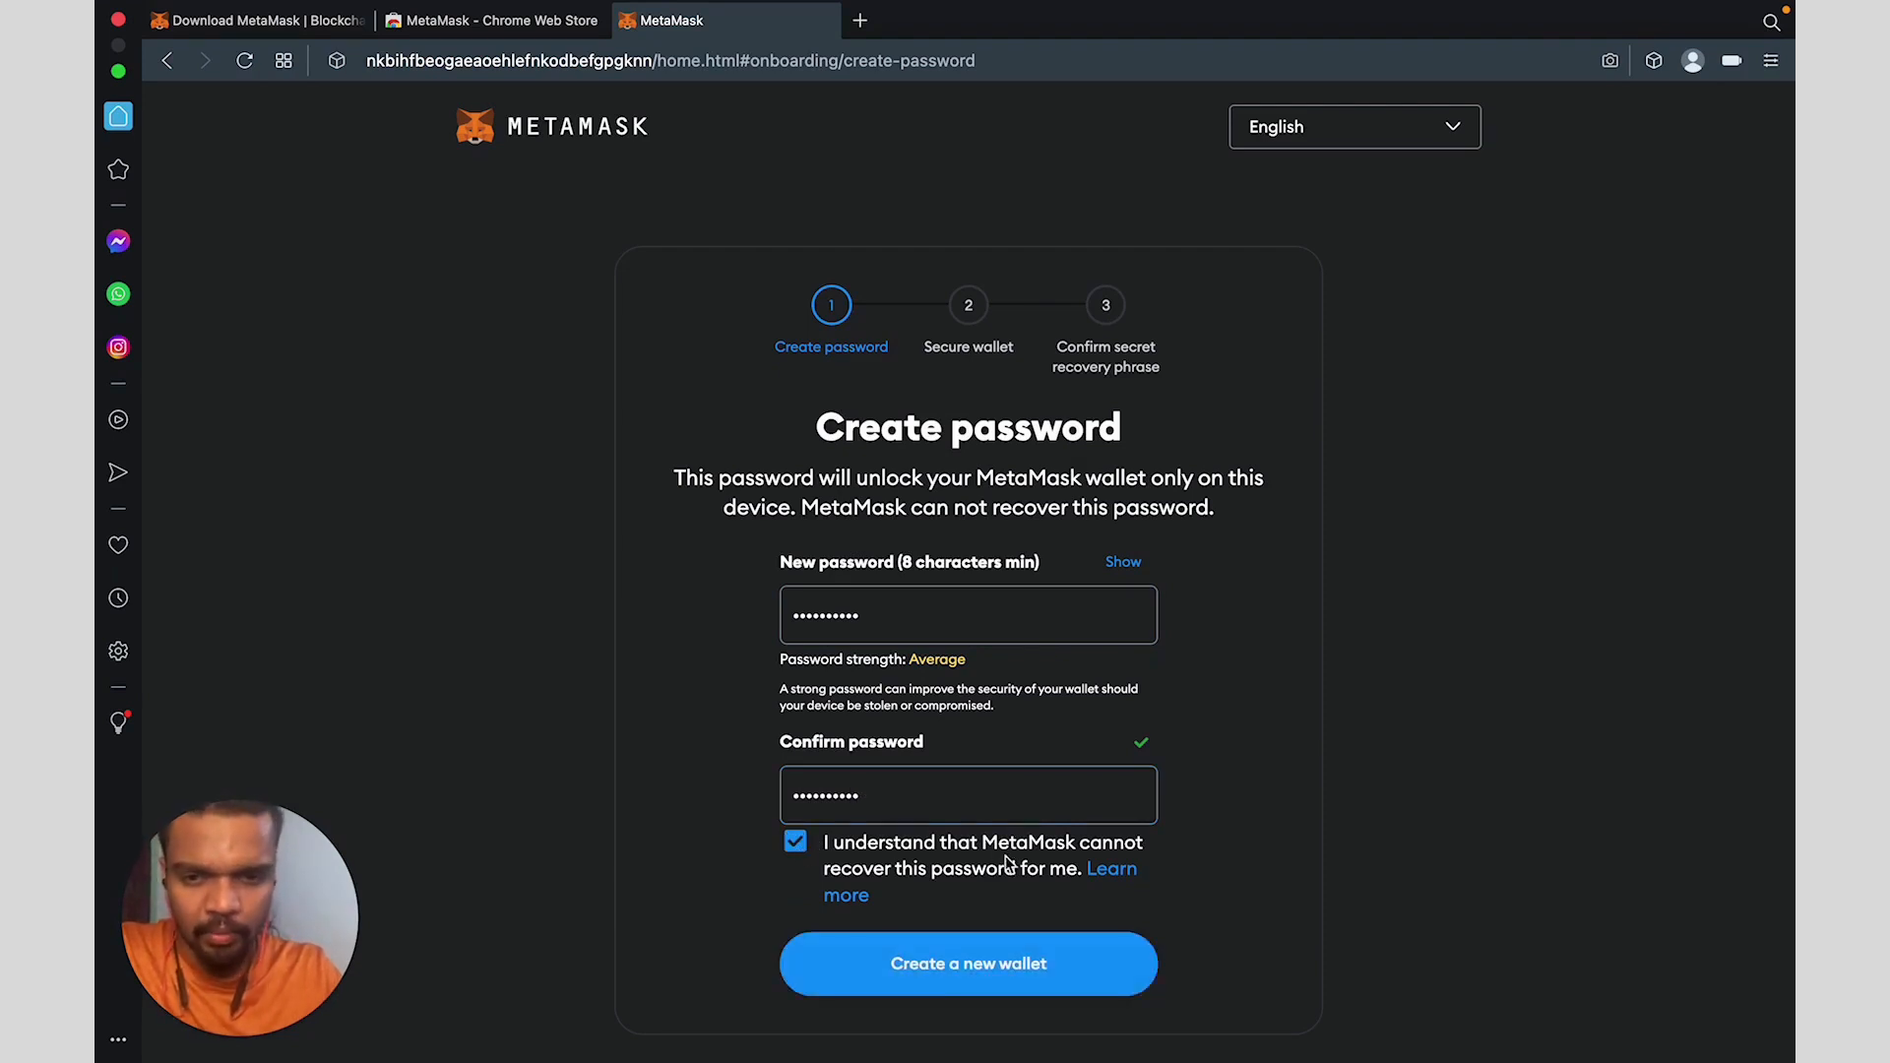
click(937, 976)
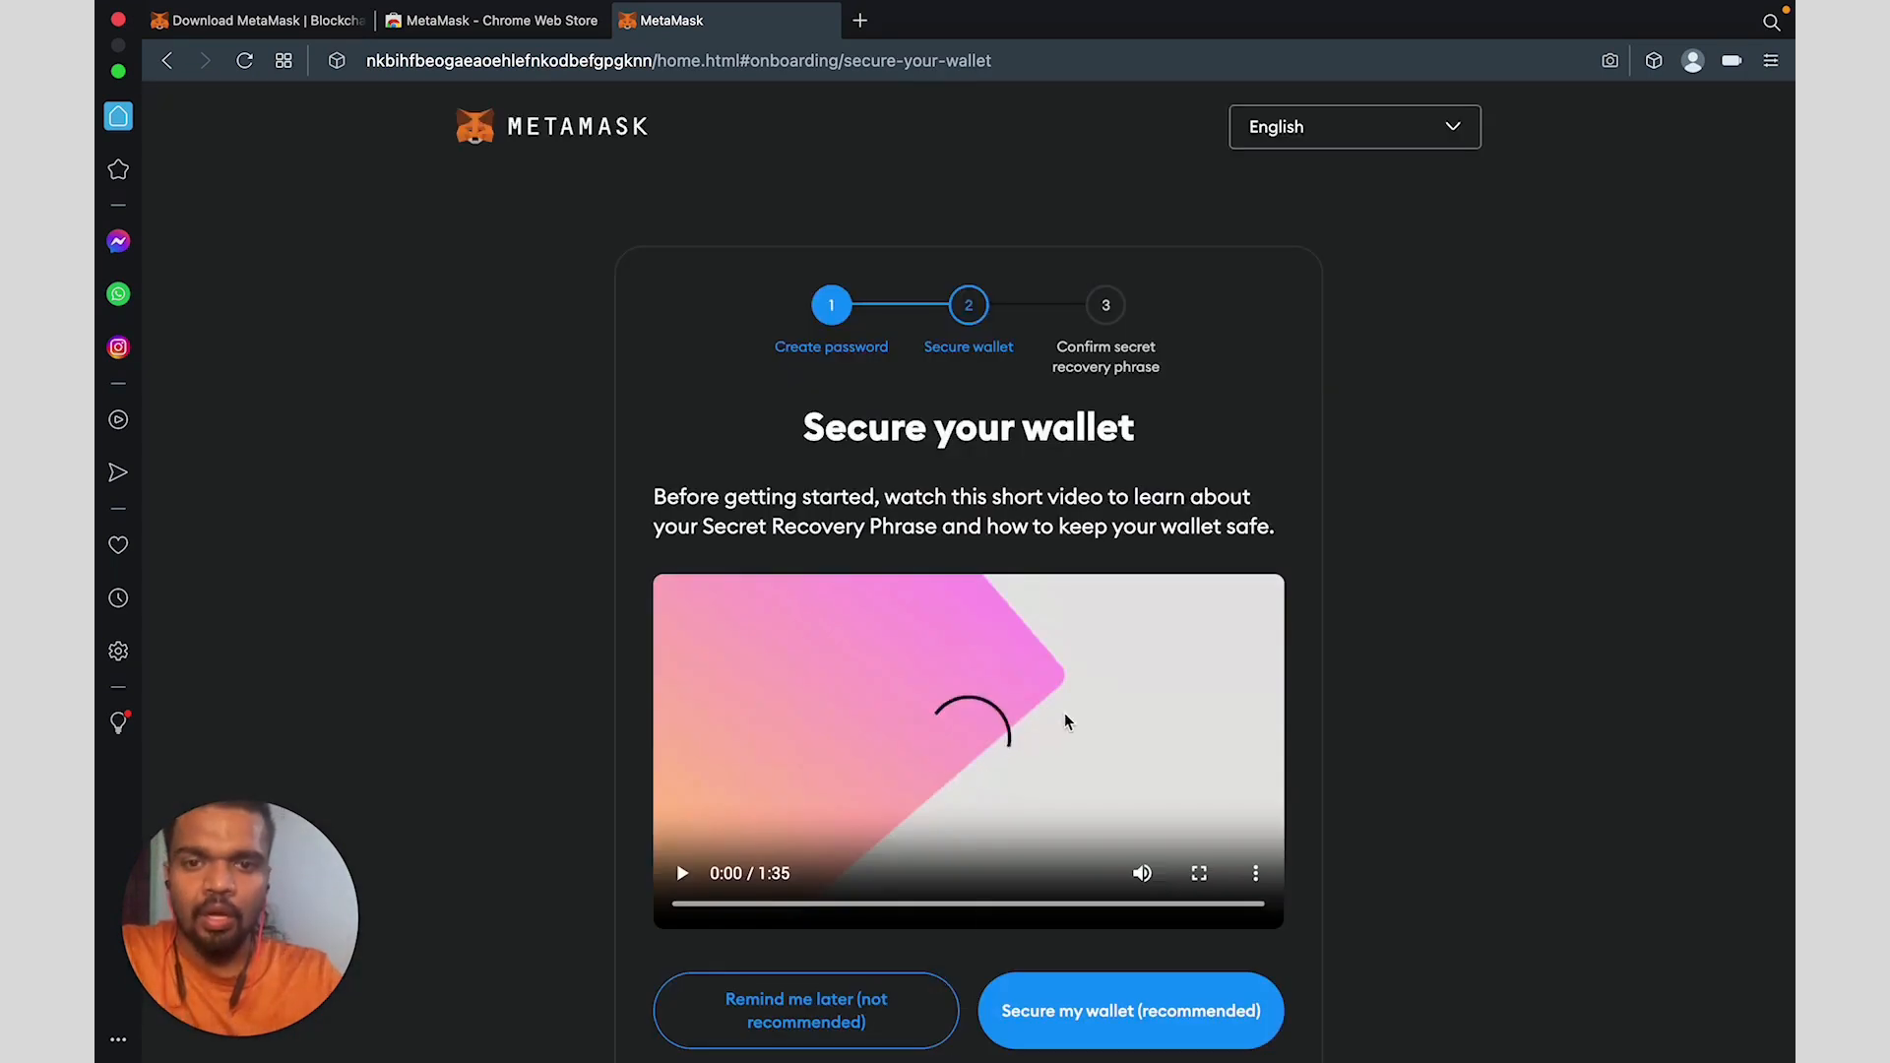
Choose the recommended option to secure the wallet, and reveal and copy its Secret Recovery Phrase.
scroll(1066, 719, down, 2)
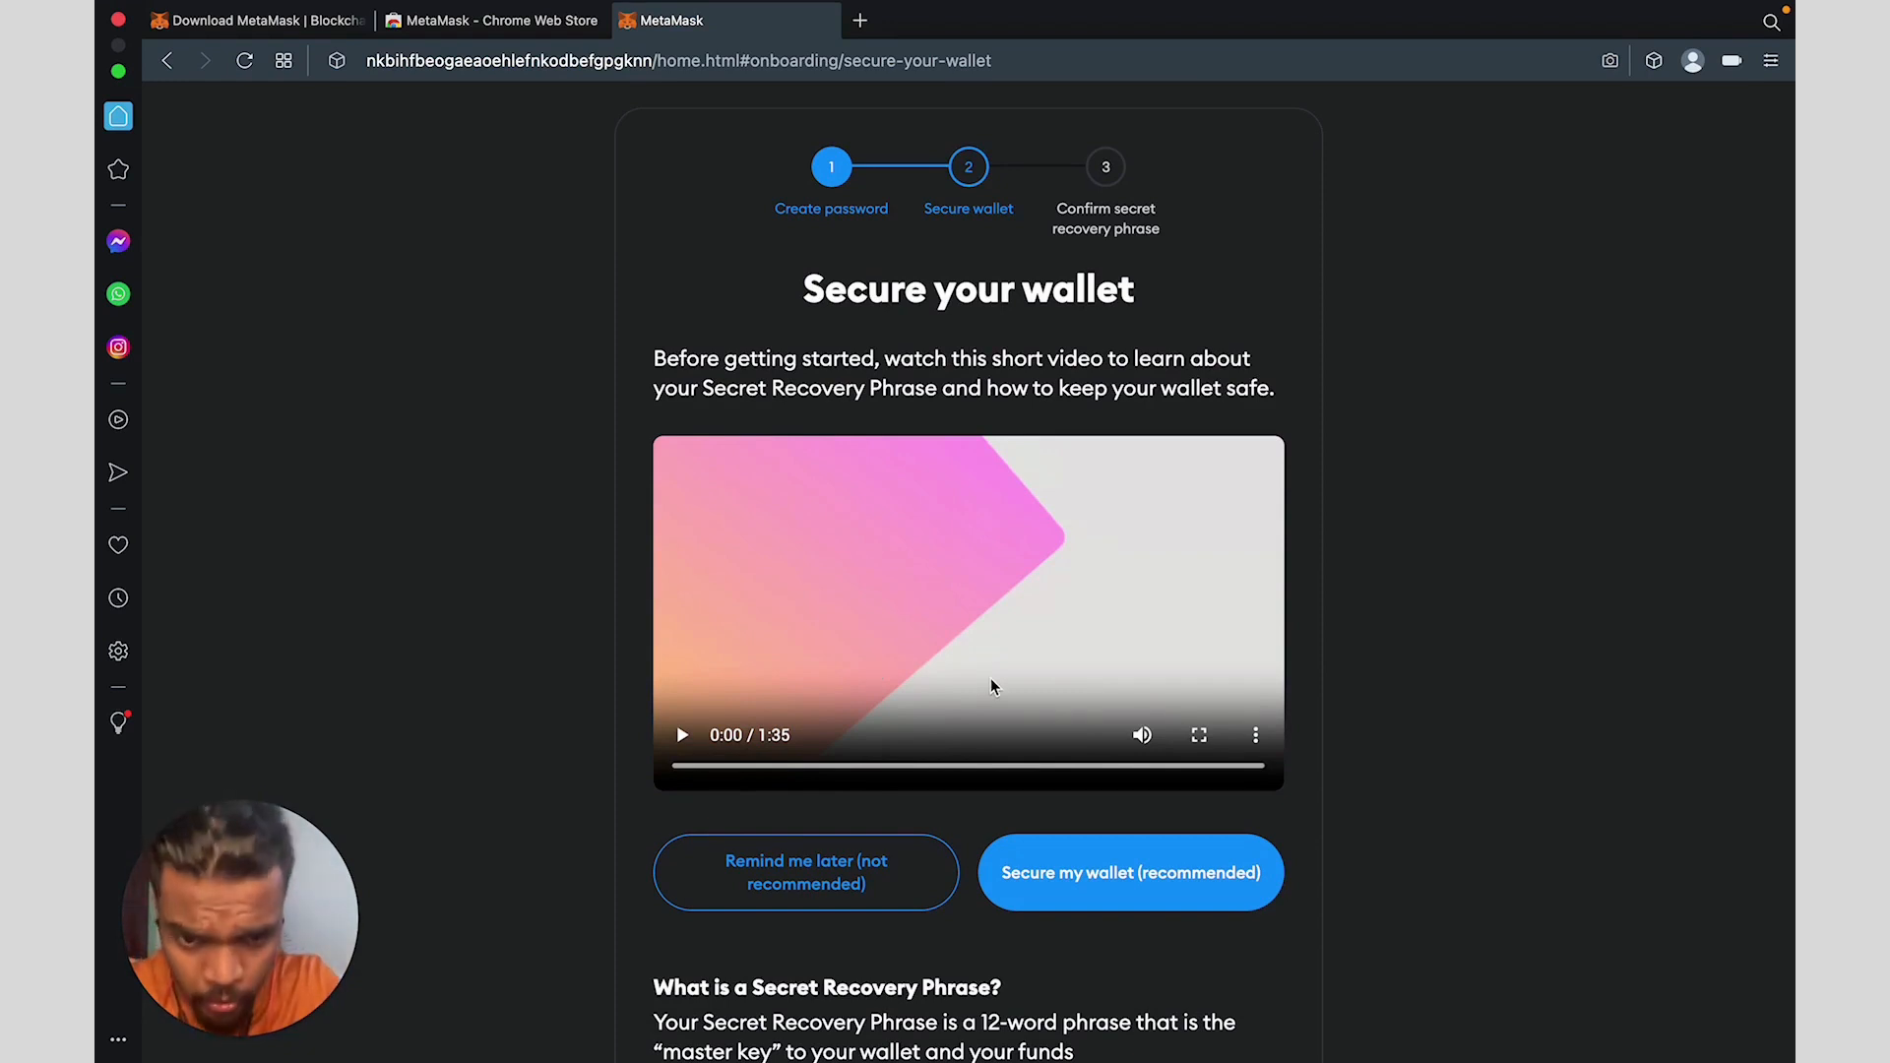
scroll(991, 683, down, 3)
scroll(992, 683, down, 1)
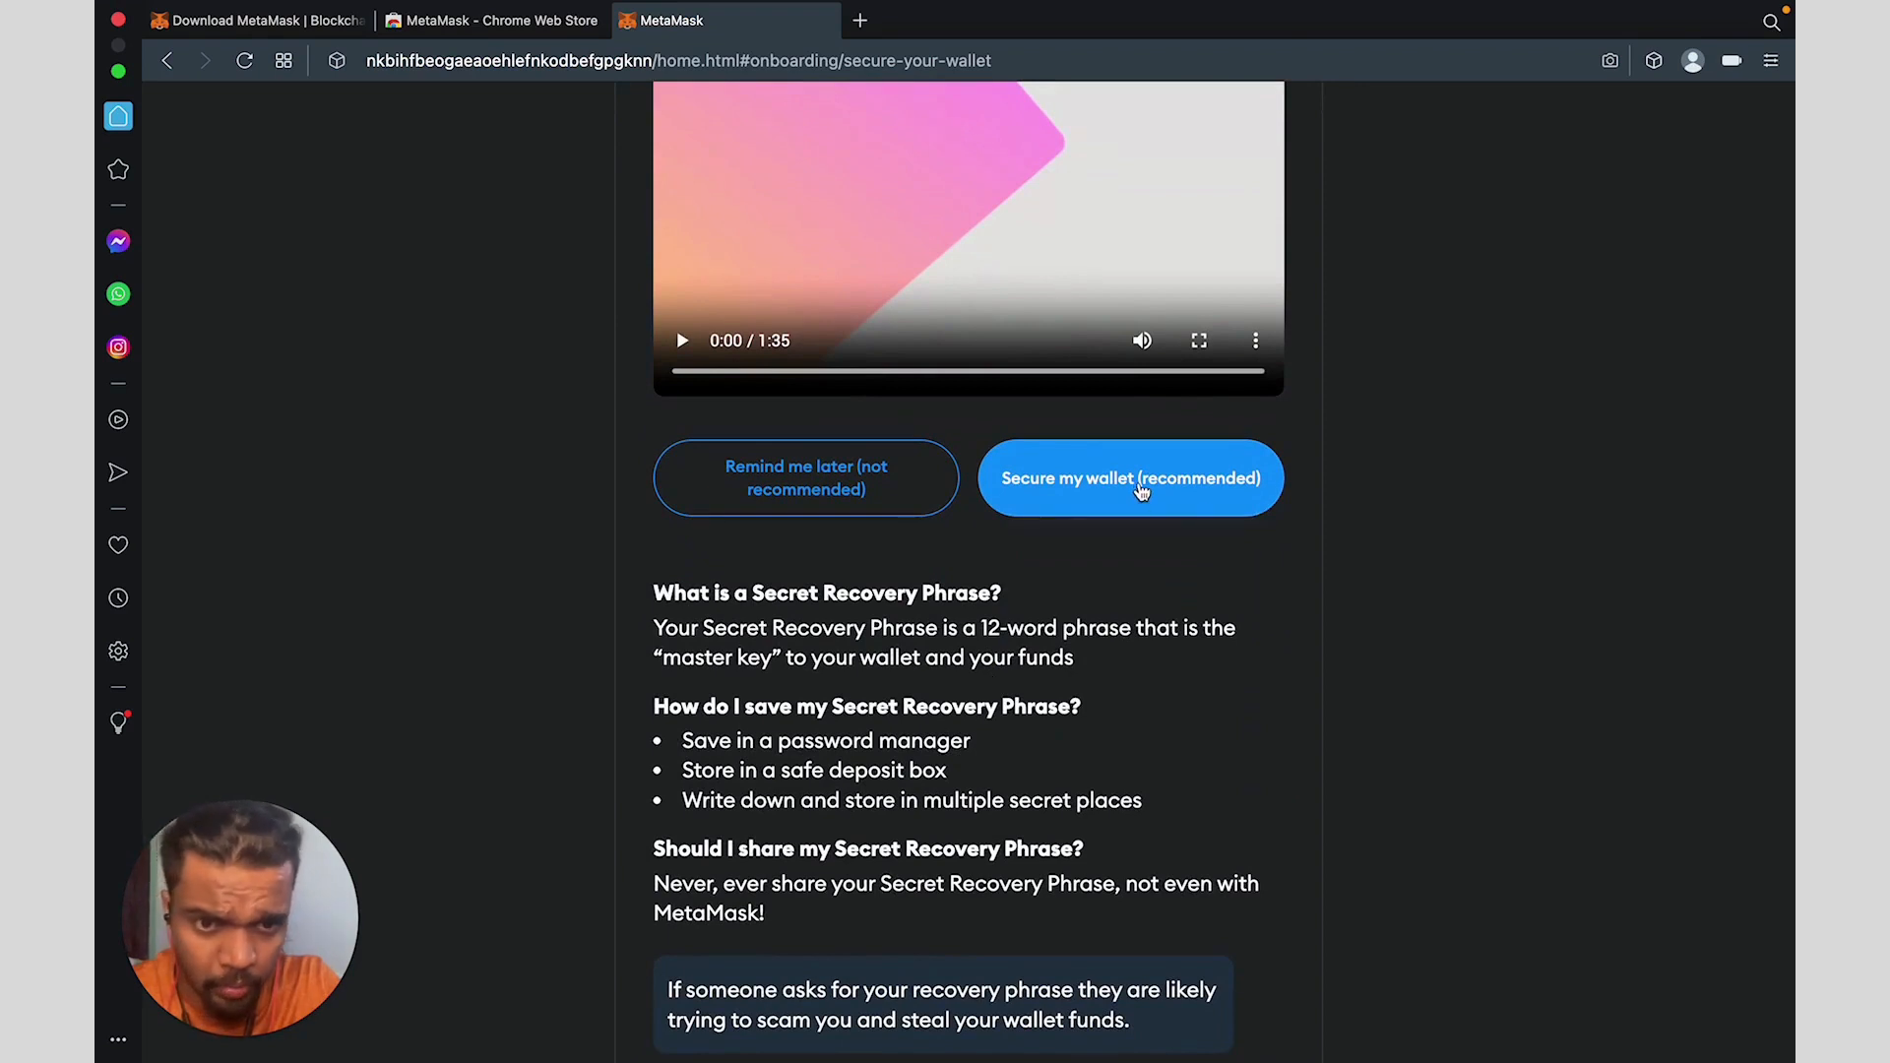
click(1140, 489)
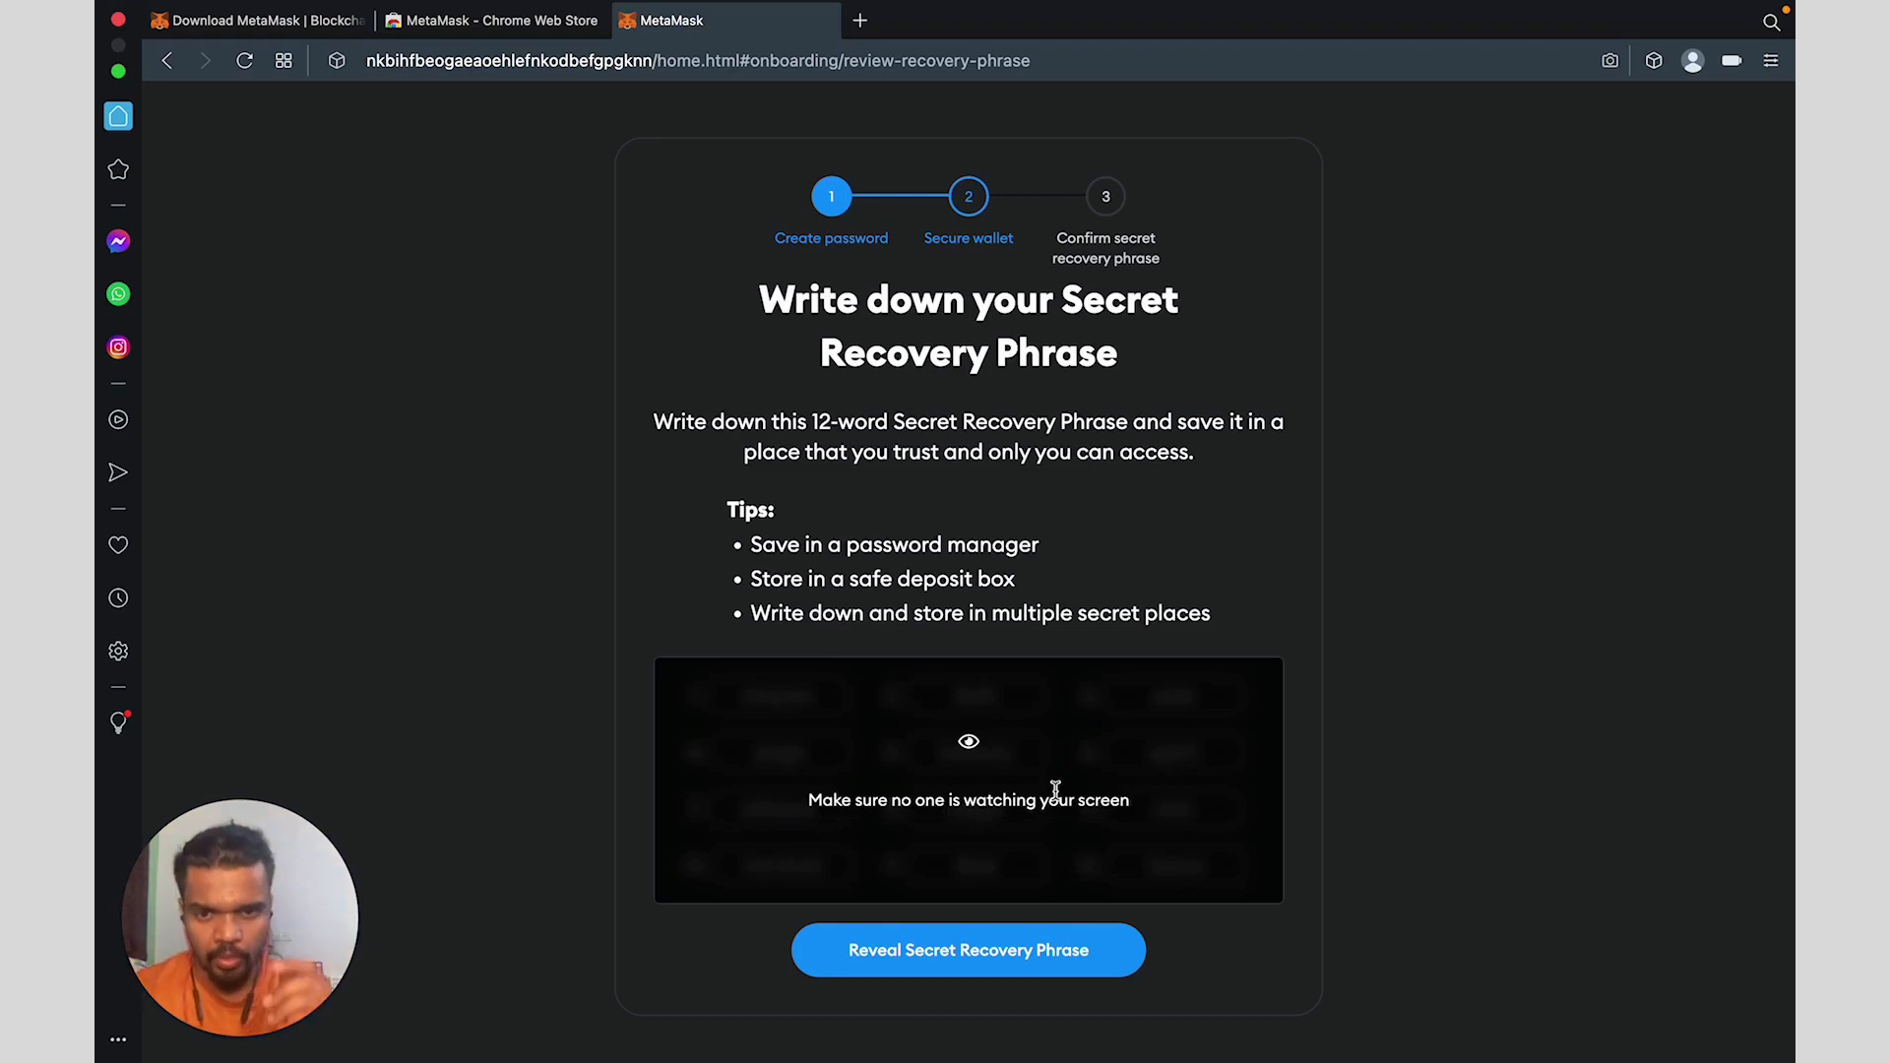
click(937, 954)
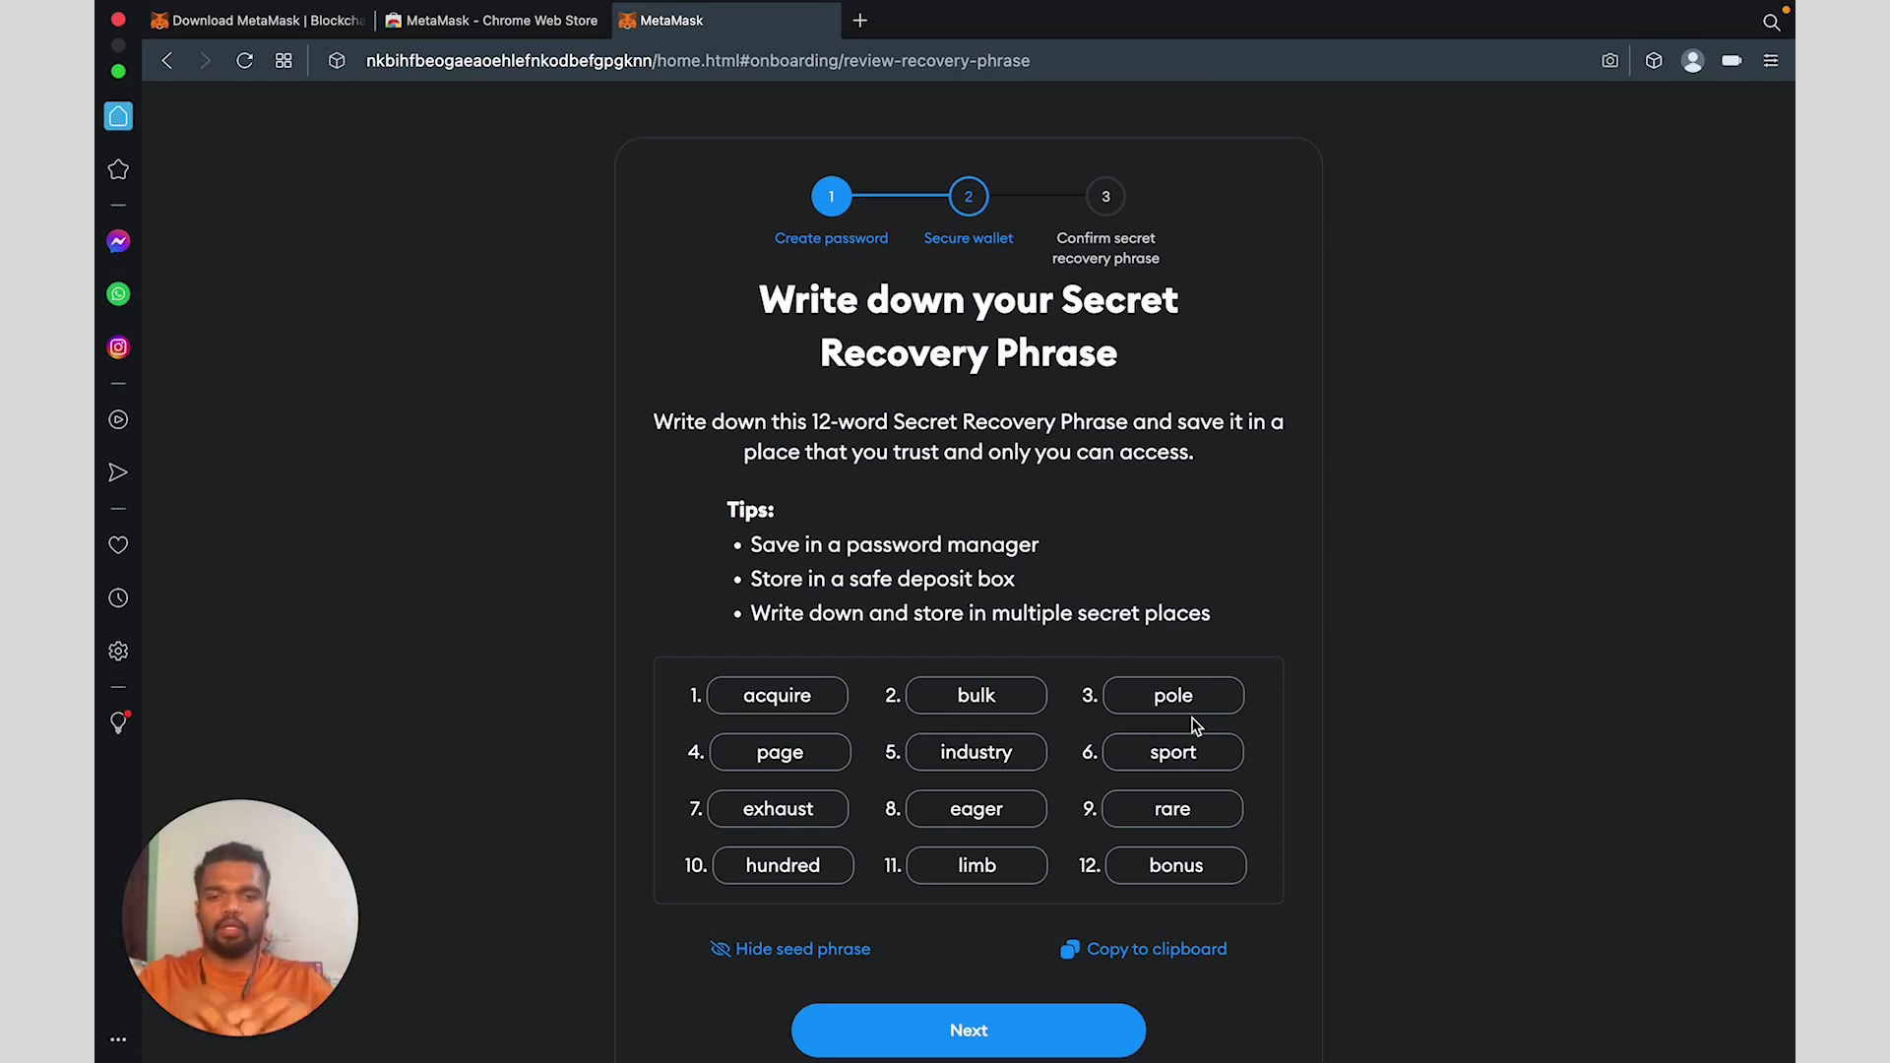
click(1178, 953)
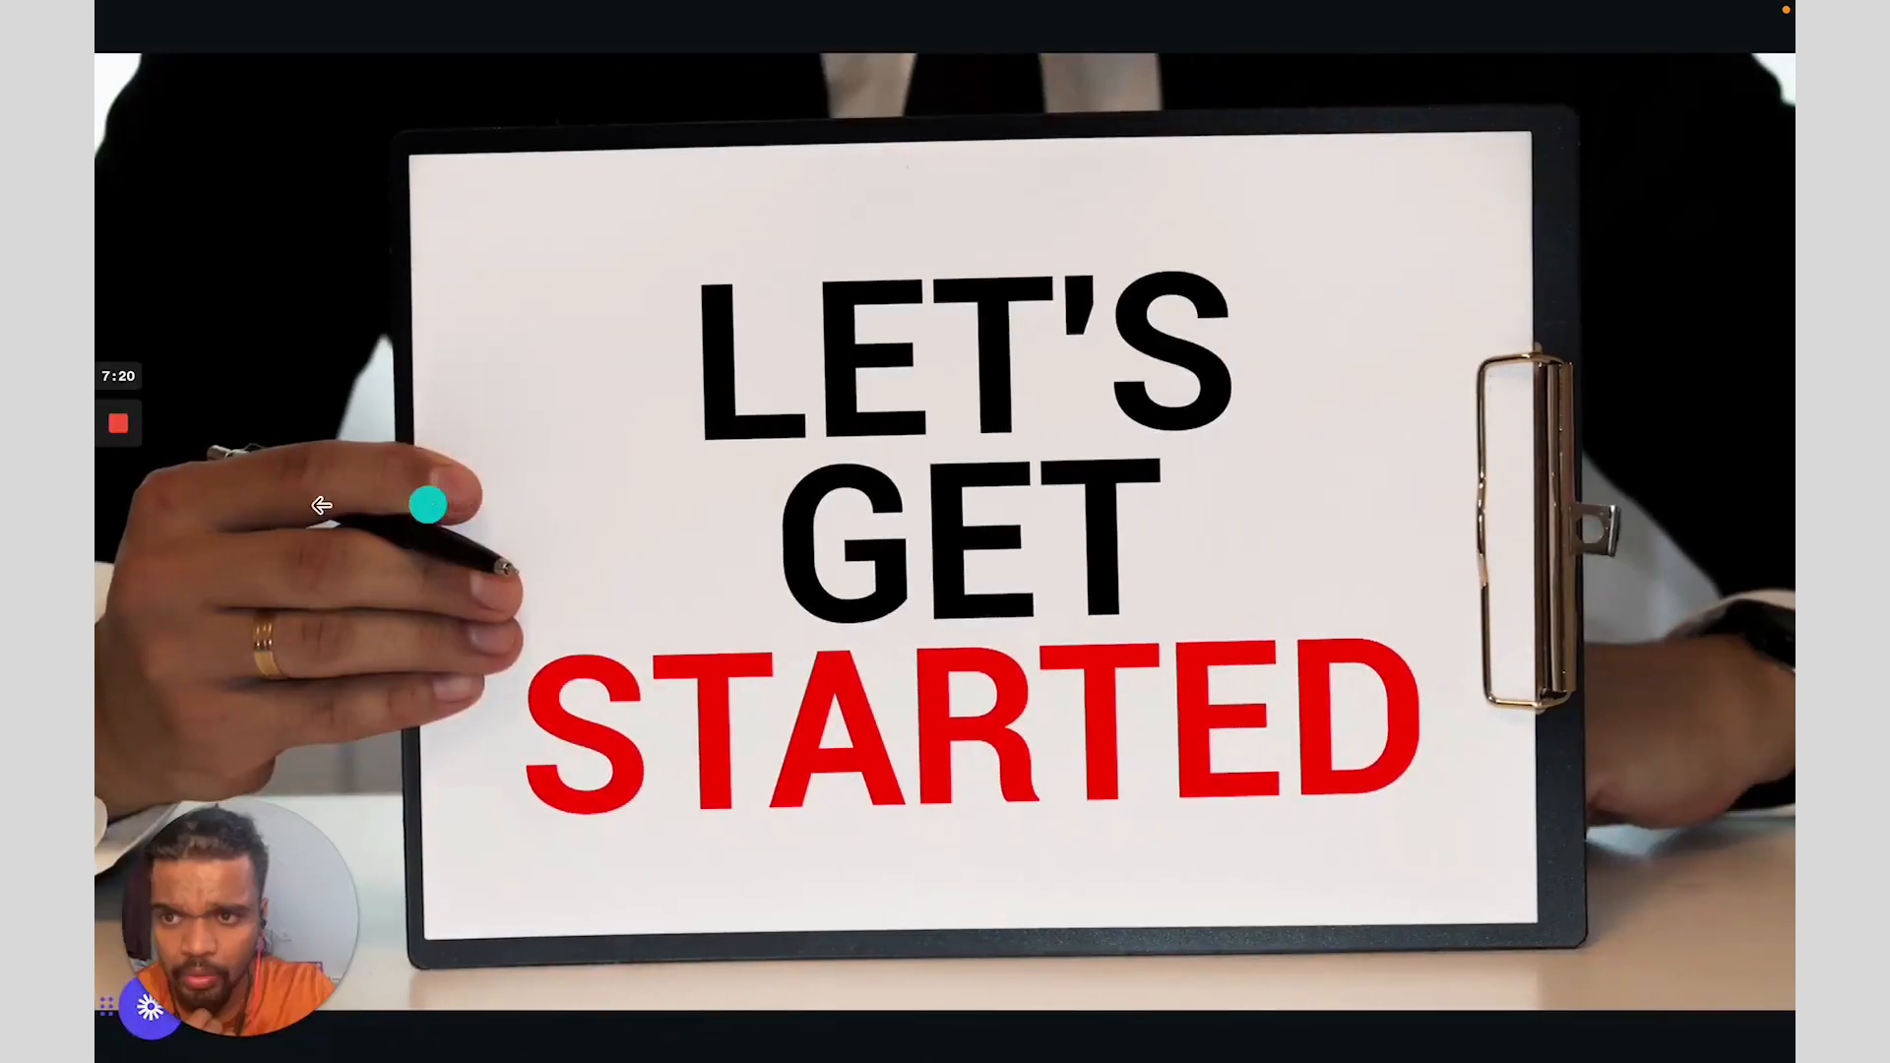
mouse_move(130, 434)
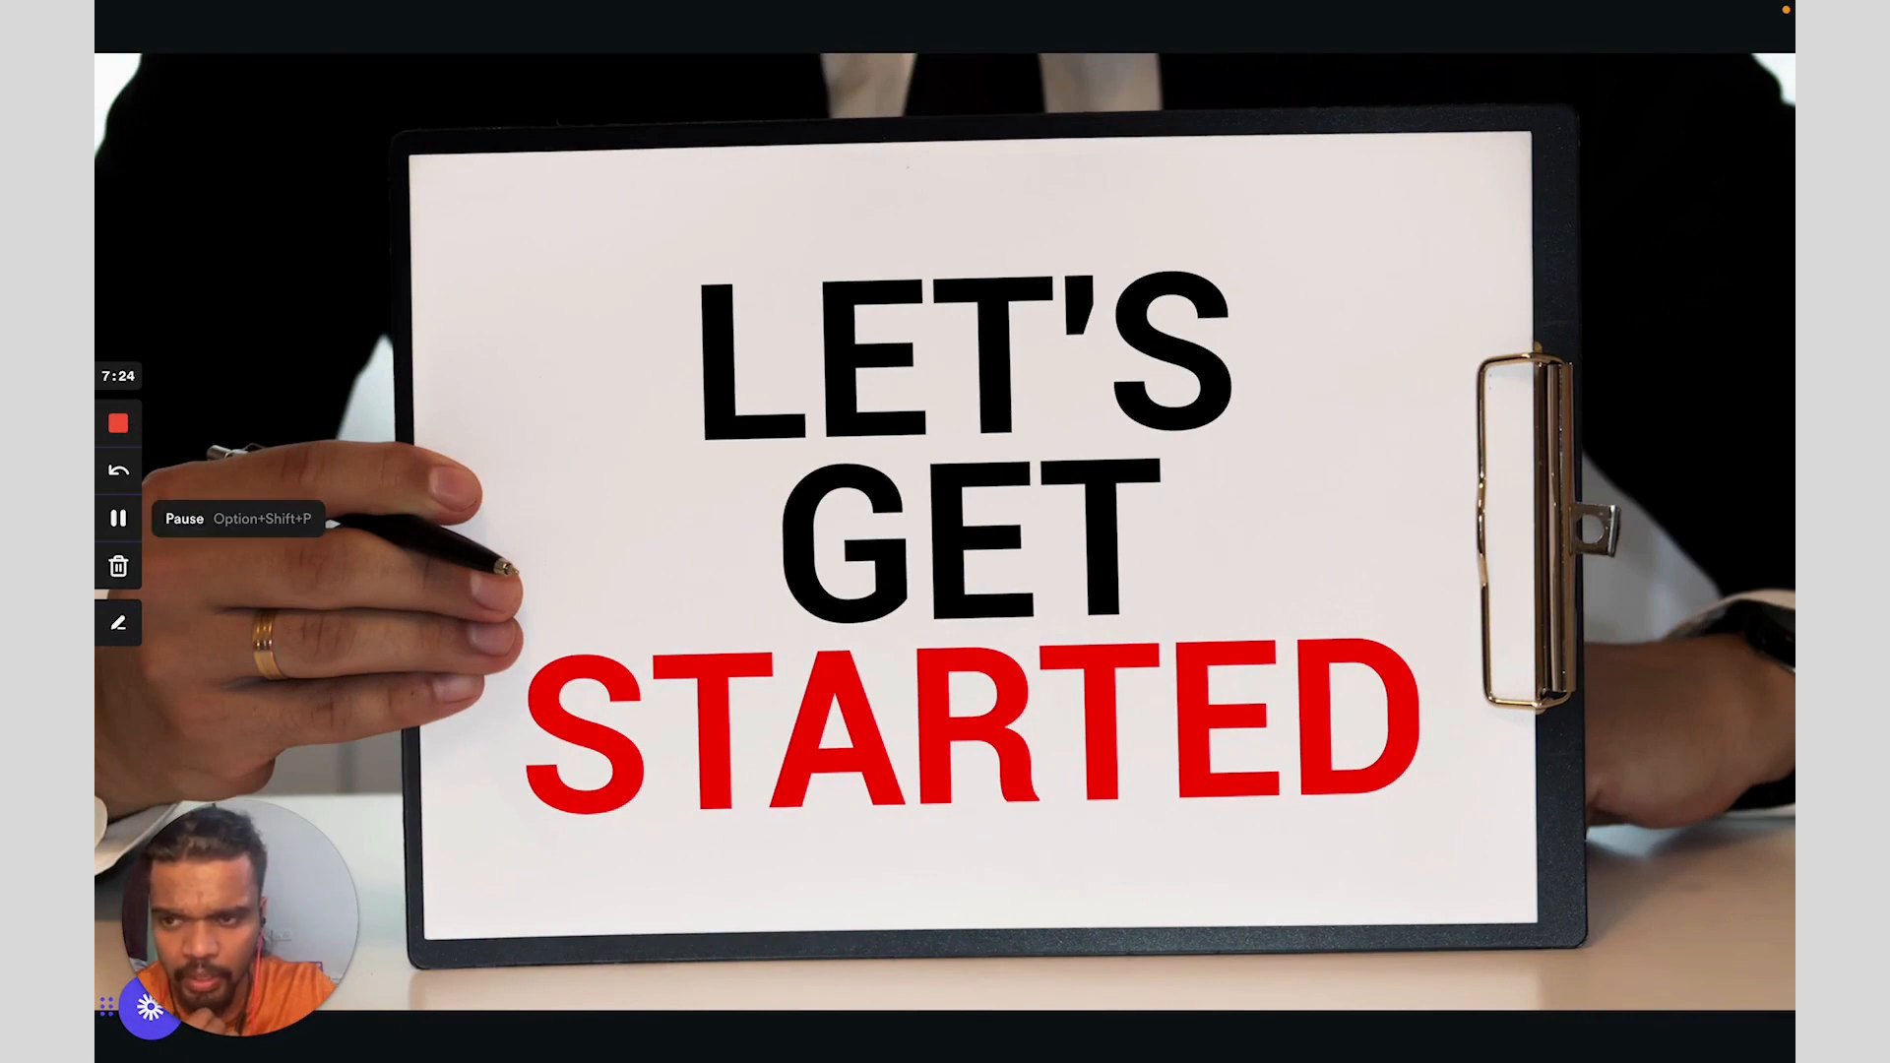
click(283, 474)
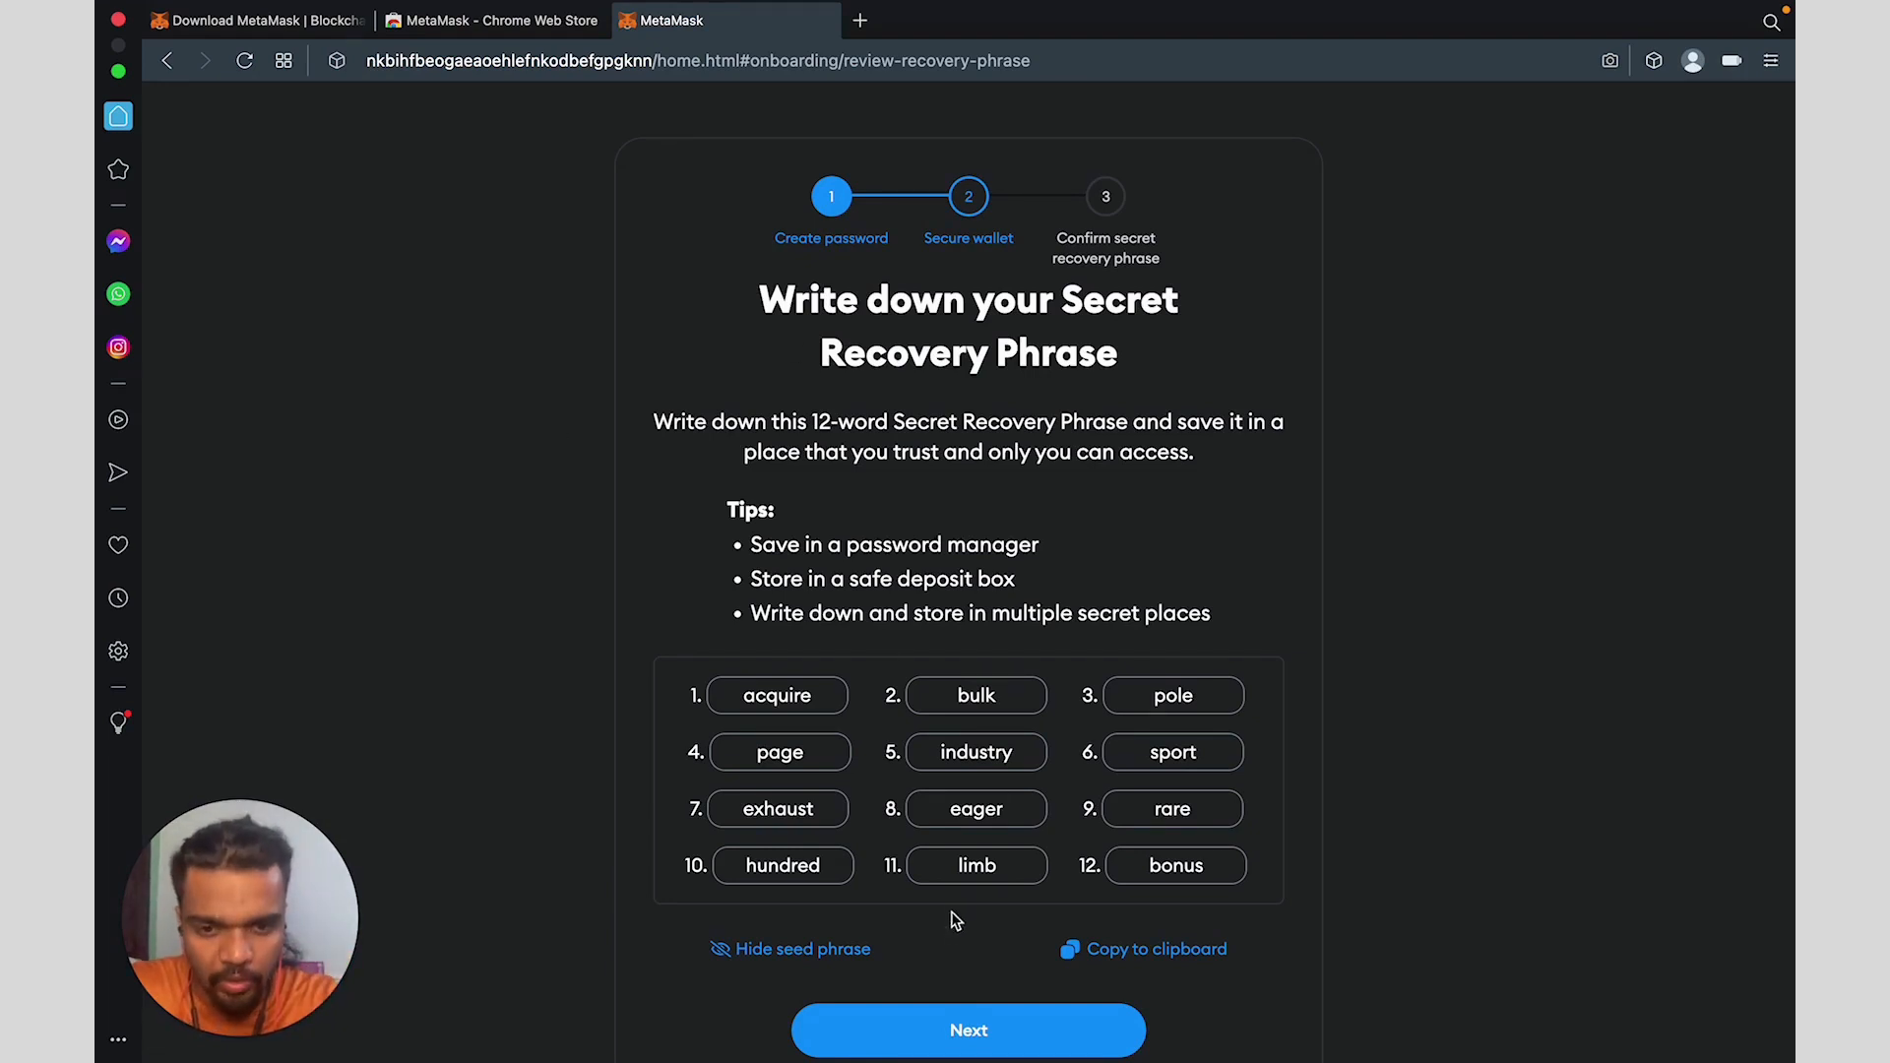
Copy the Secret Recovery Phrase to the clipboard and confirm it by filling in the missing words 3, 4 and 8.
click(1113, 951)
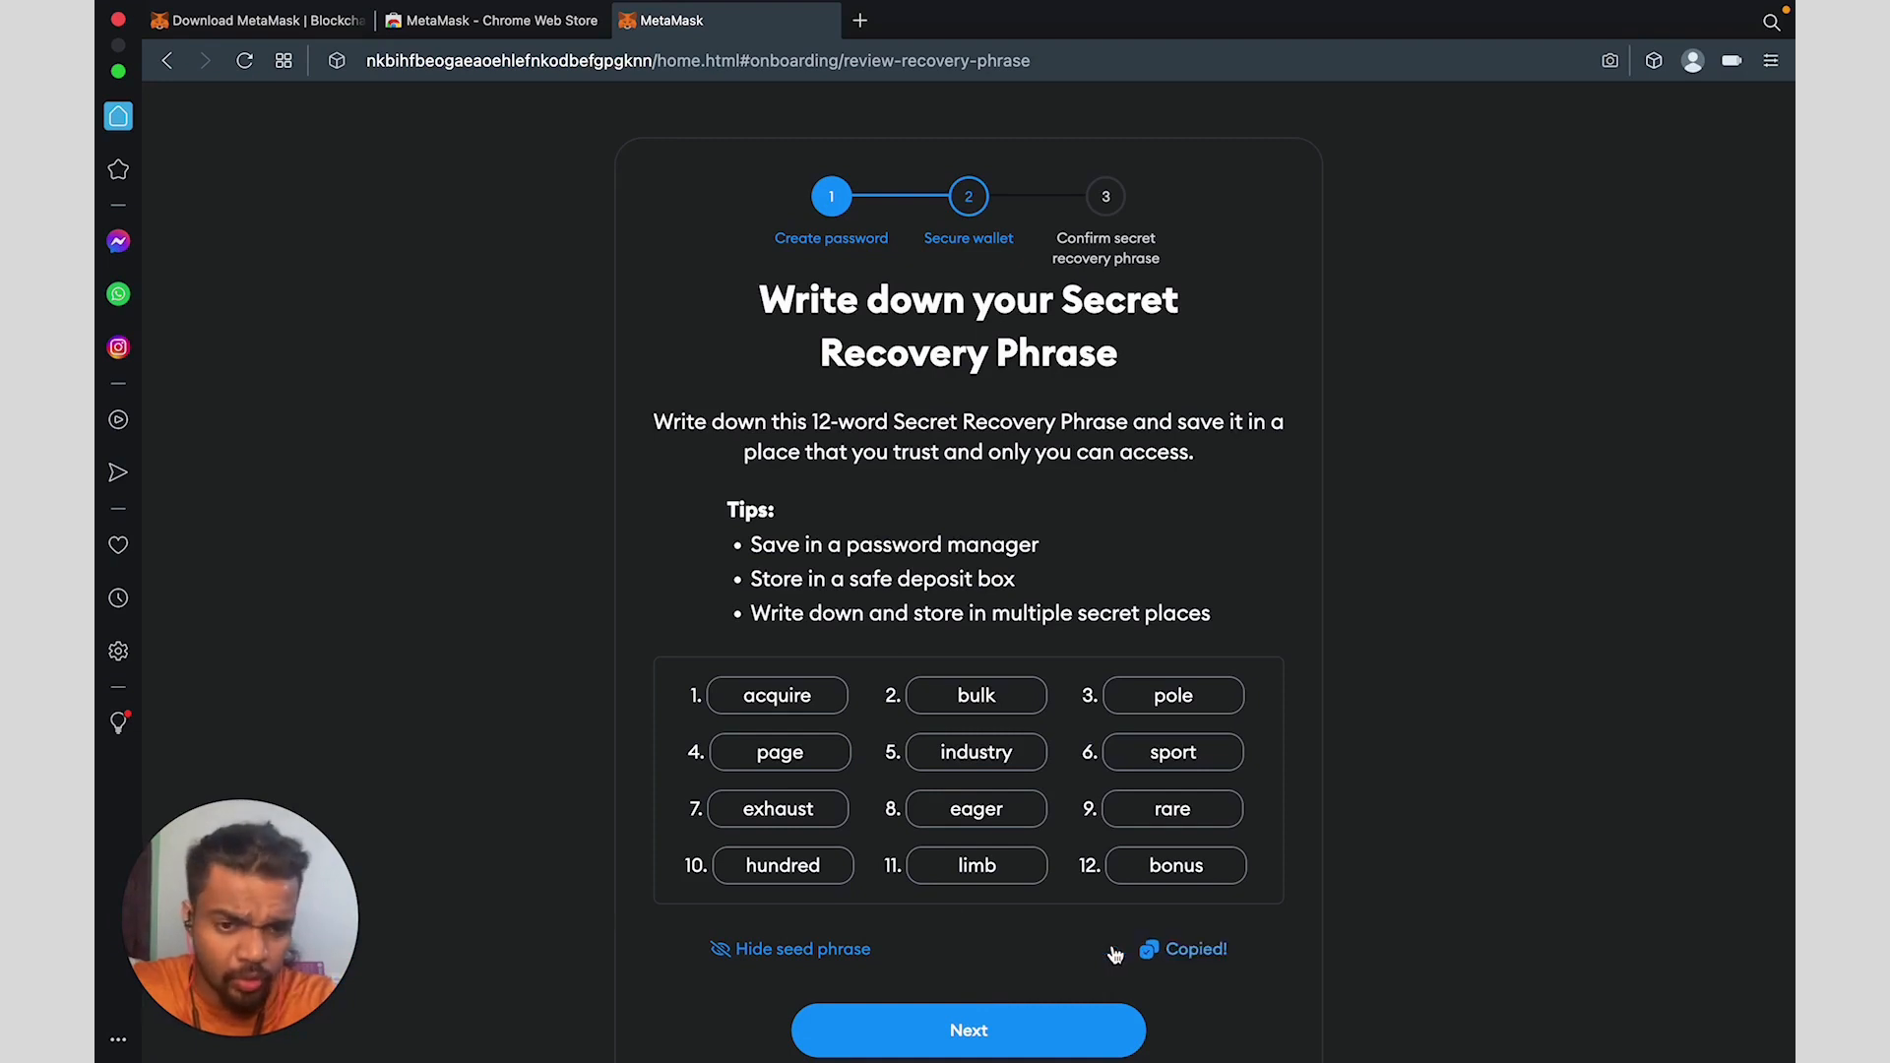
click(949, 1033)
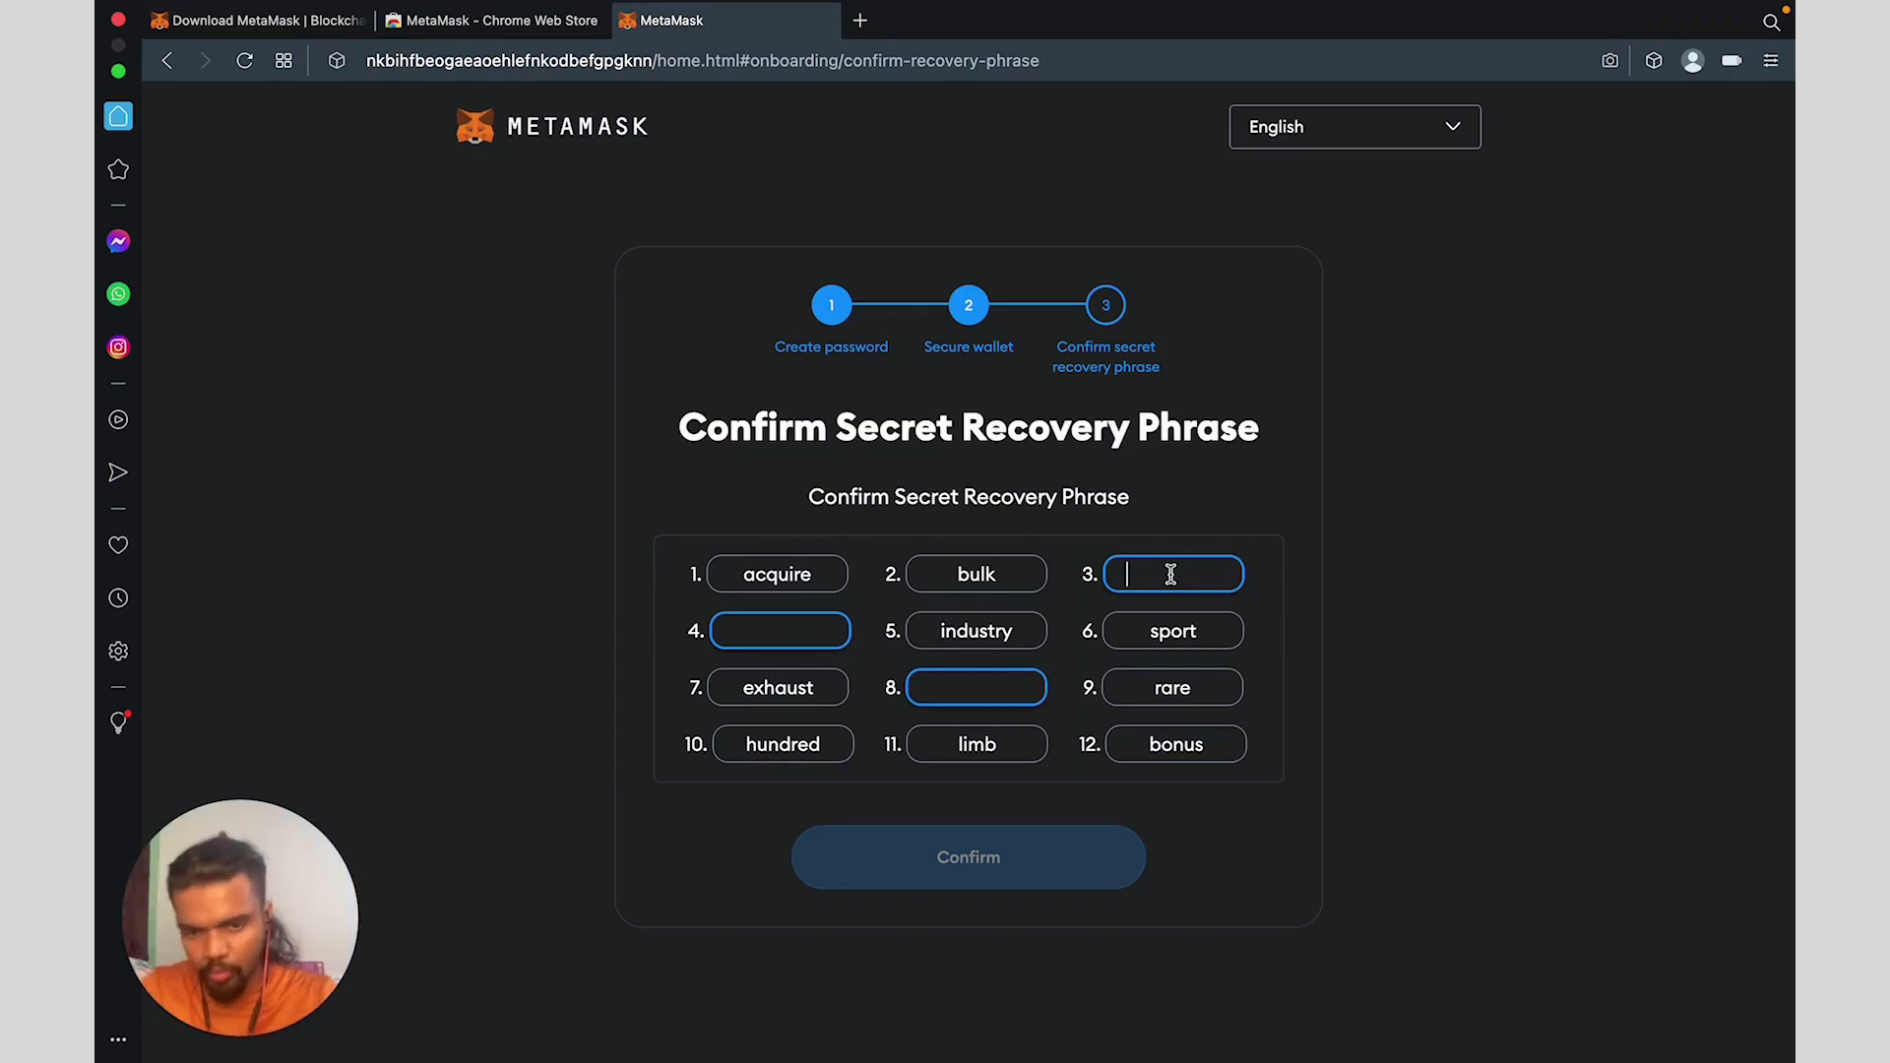
text(pole)
click(800, 629)
text(page)
click(933, 686)
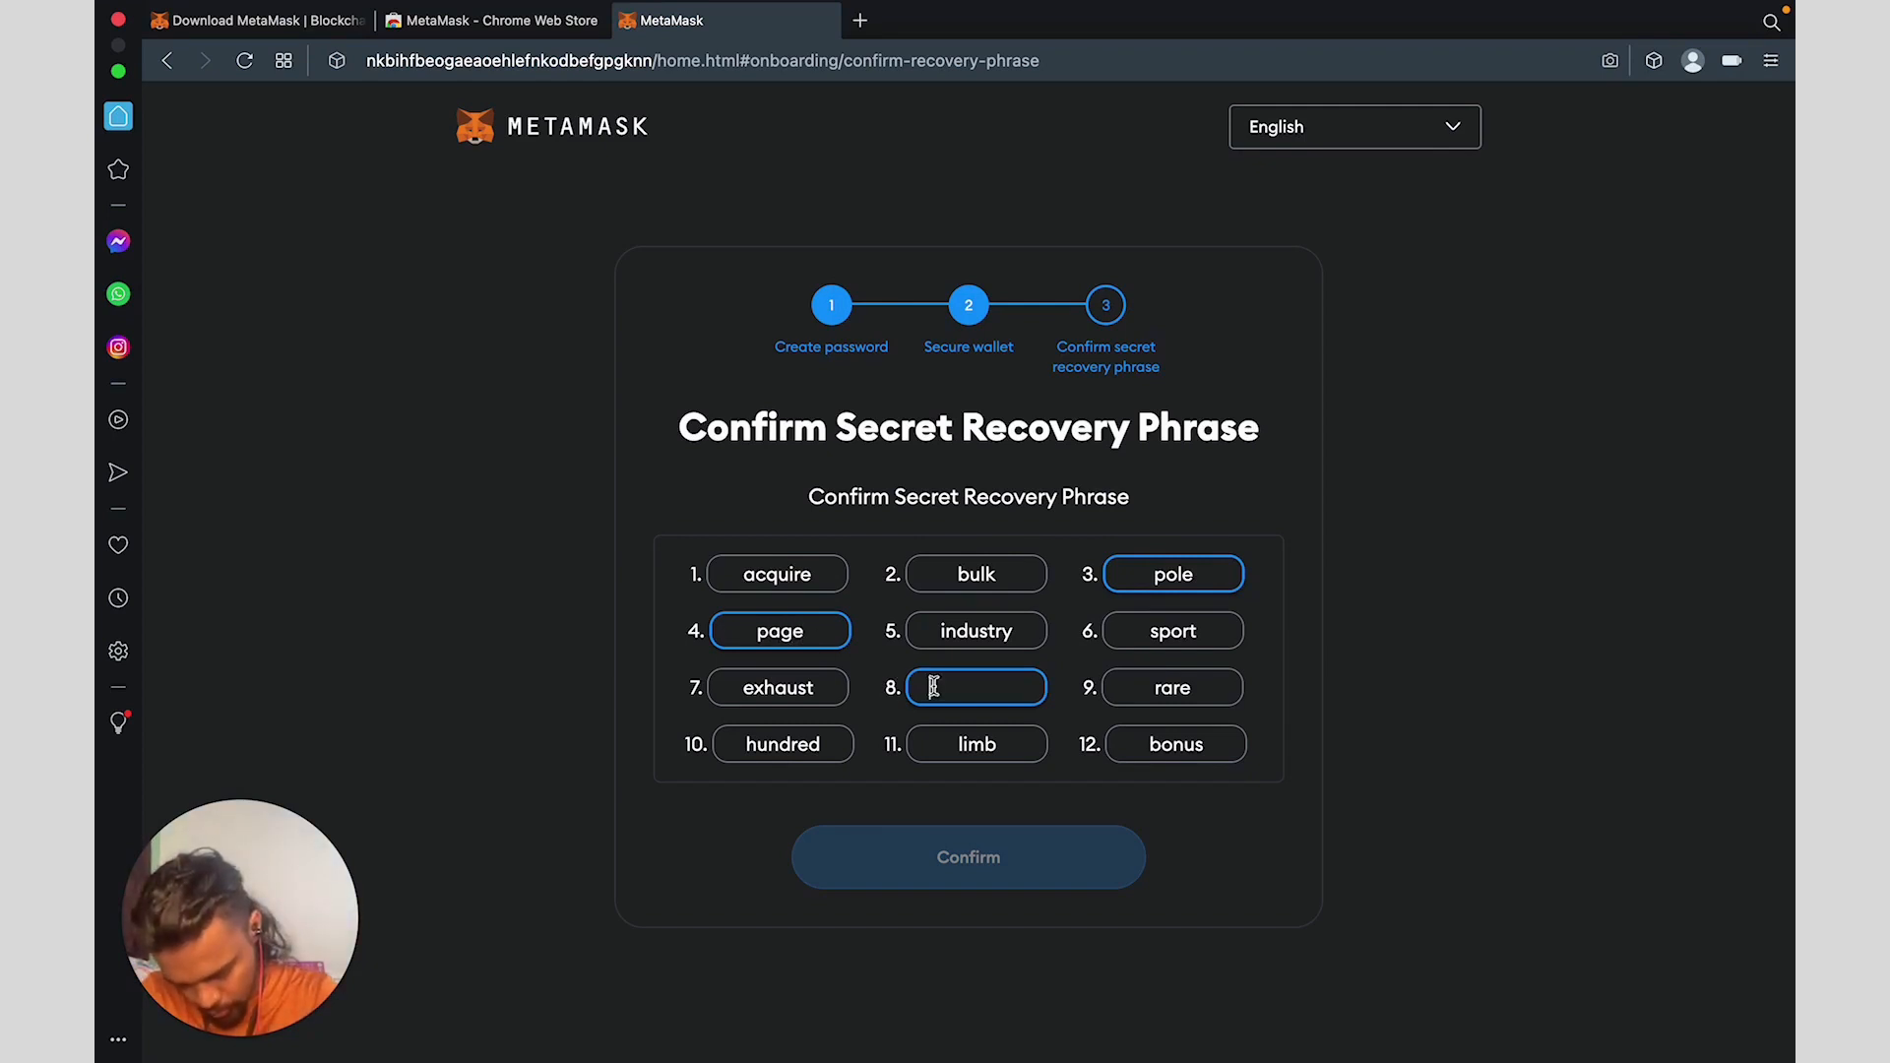
text(eager)
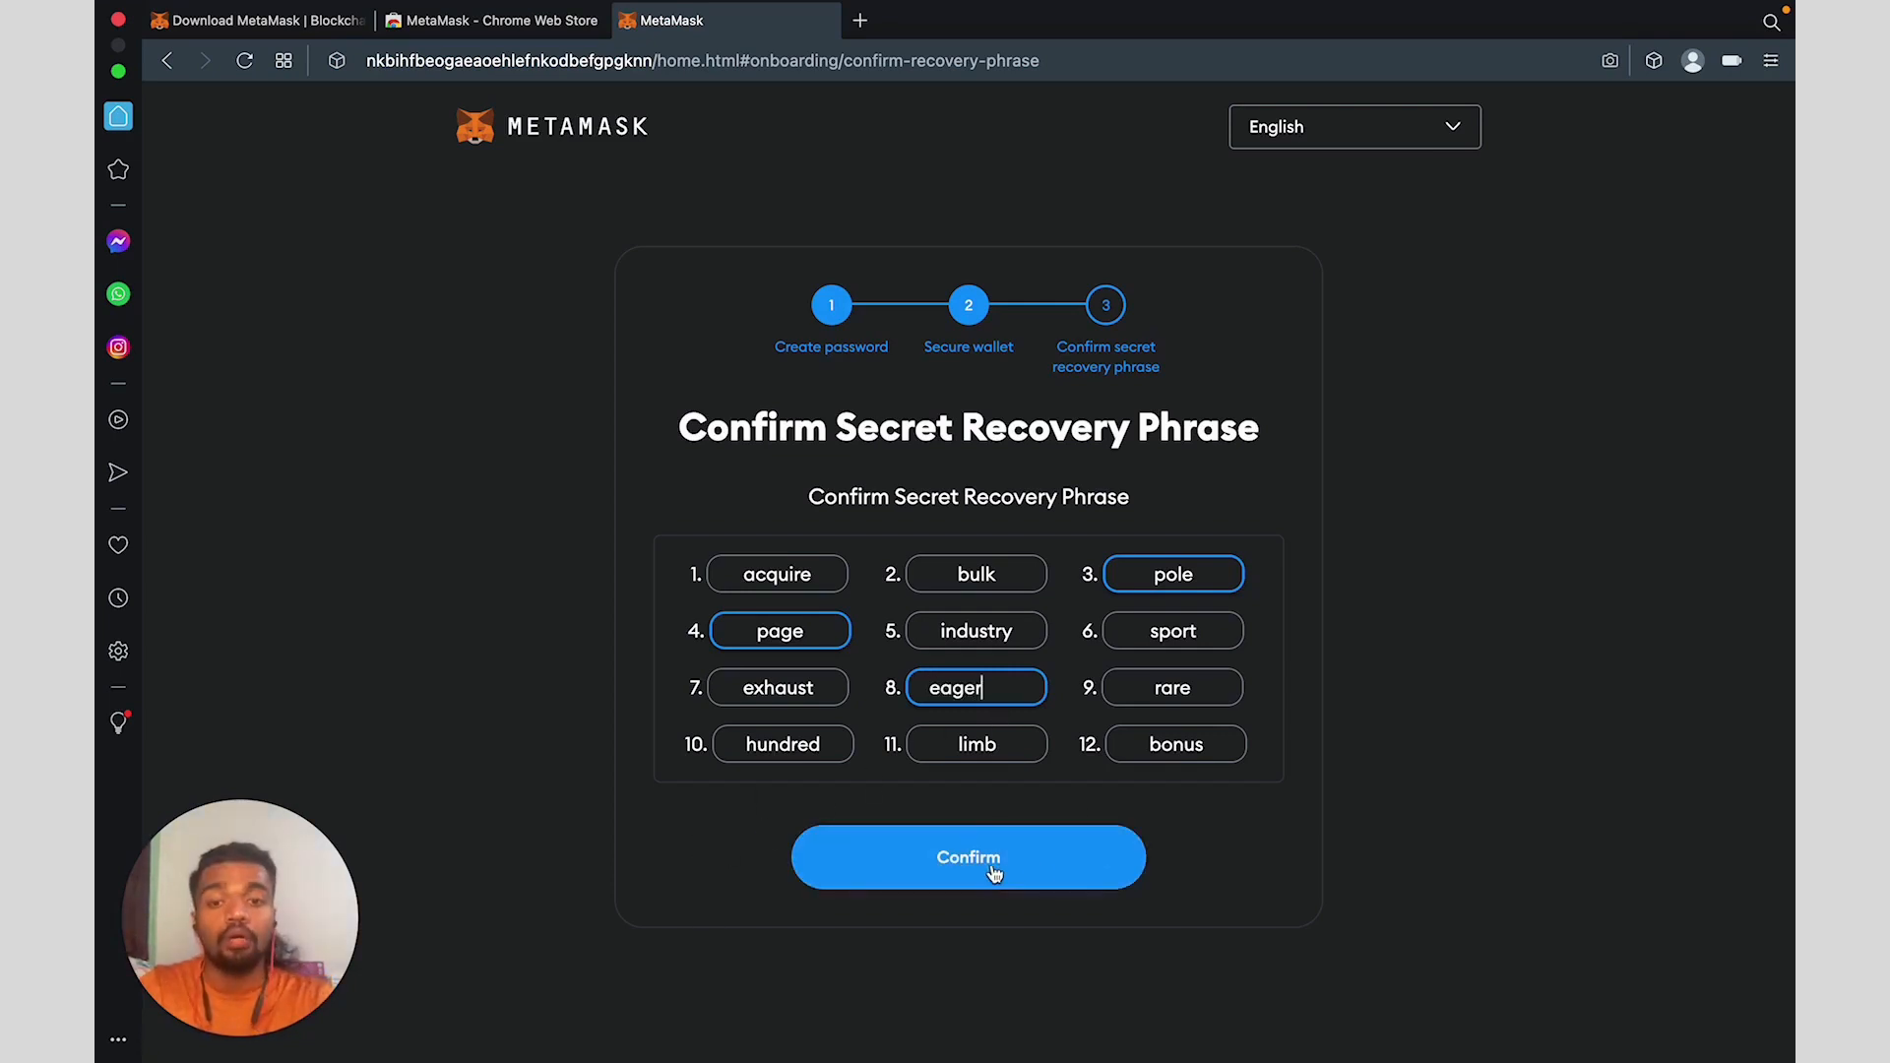
click(994, 870)
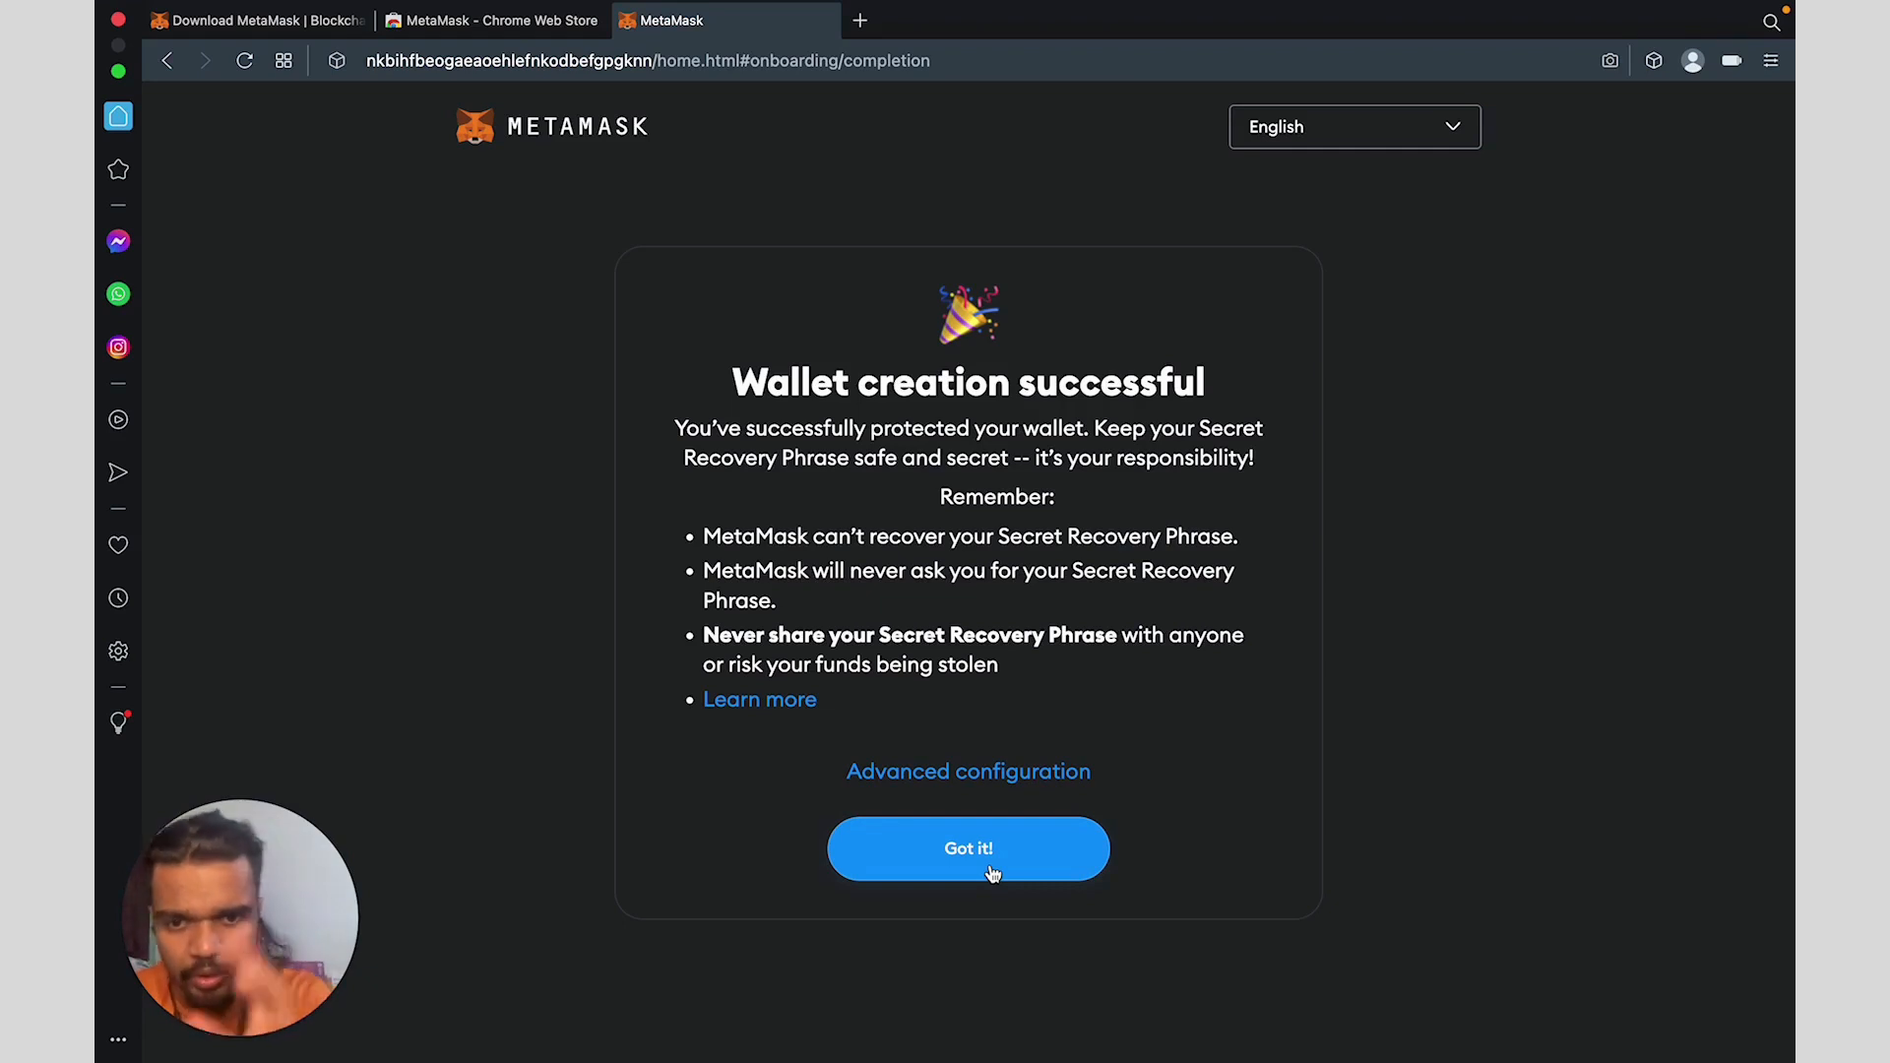
Acknowledge the recovery phrase reminders and finish the extension pinning walkthrough to reach the wallet's account page.
click(988, 852)
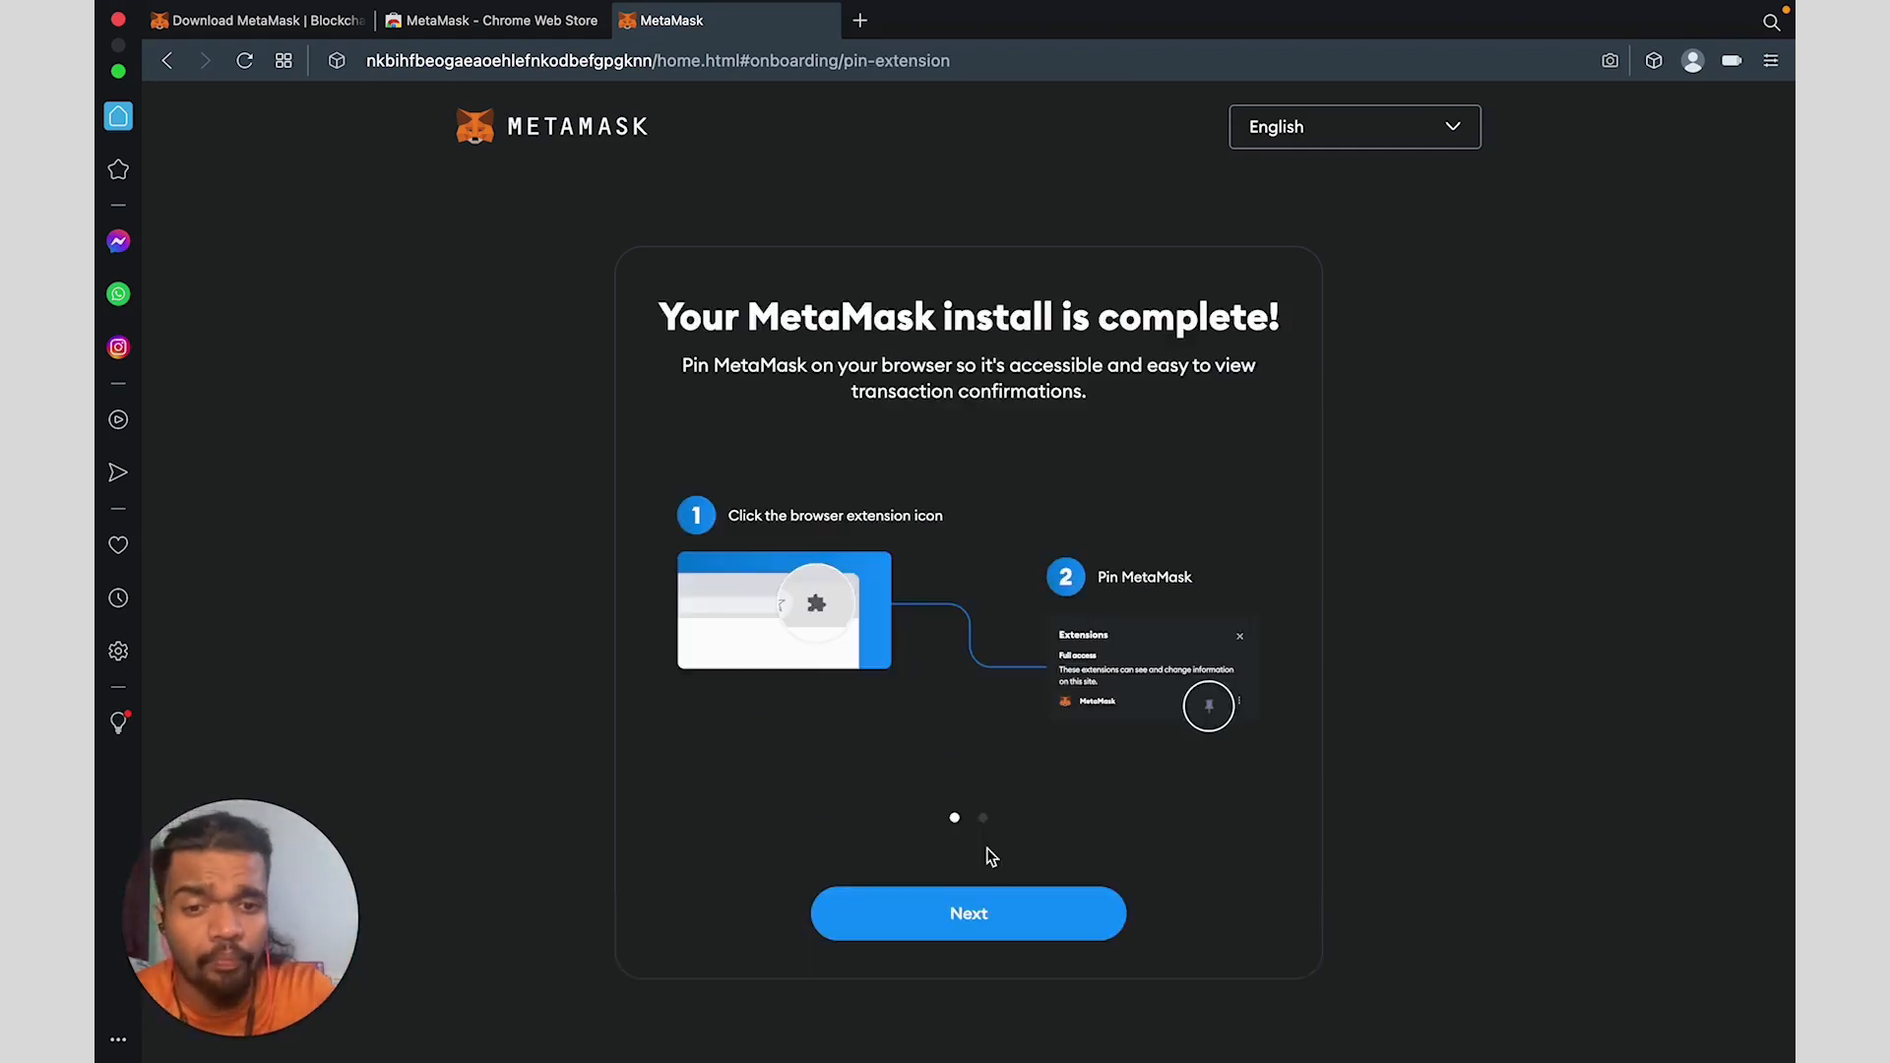
click(982, 923)
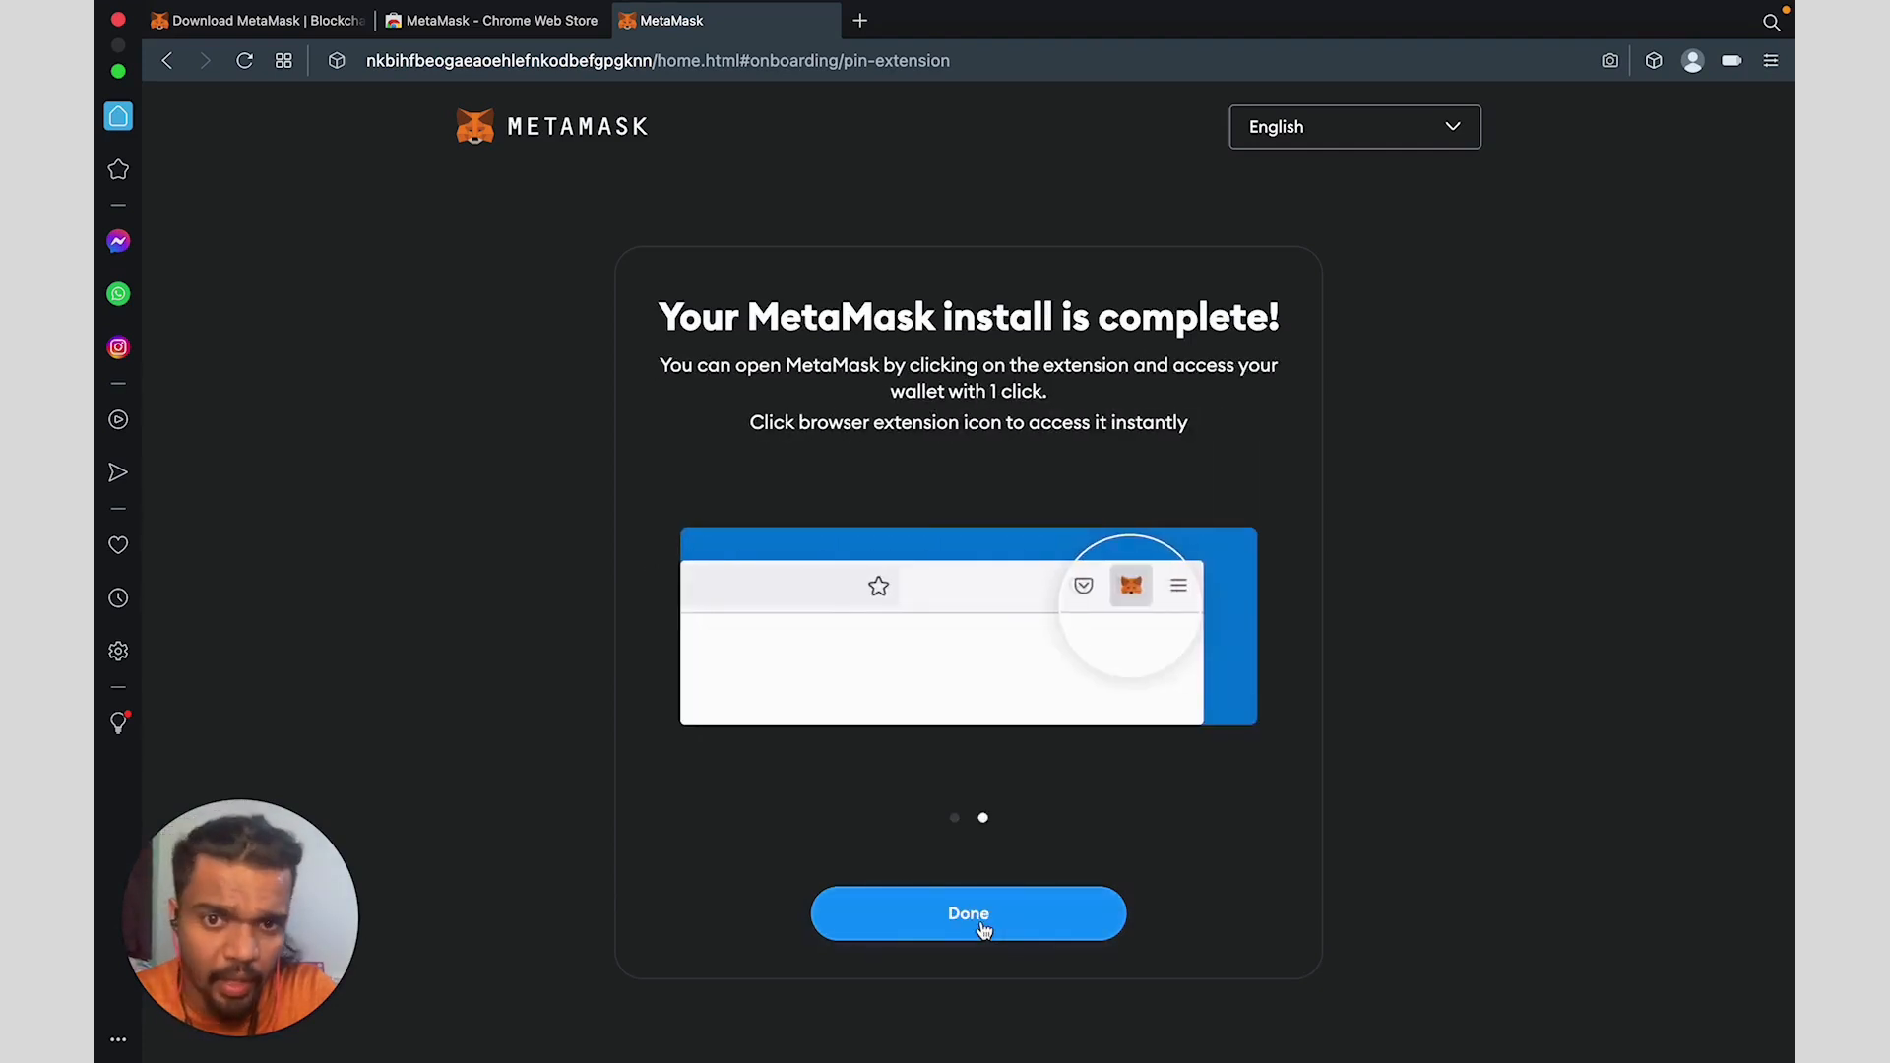
click(982, 925)
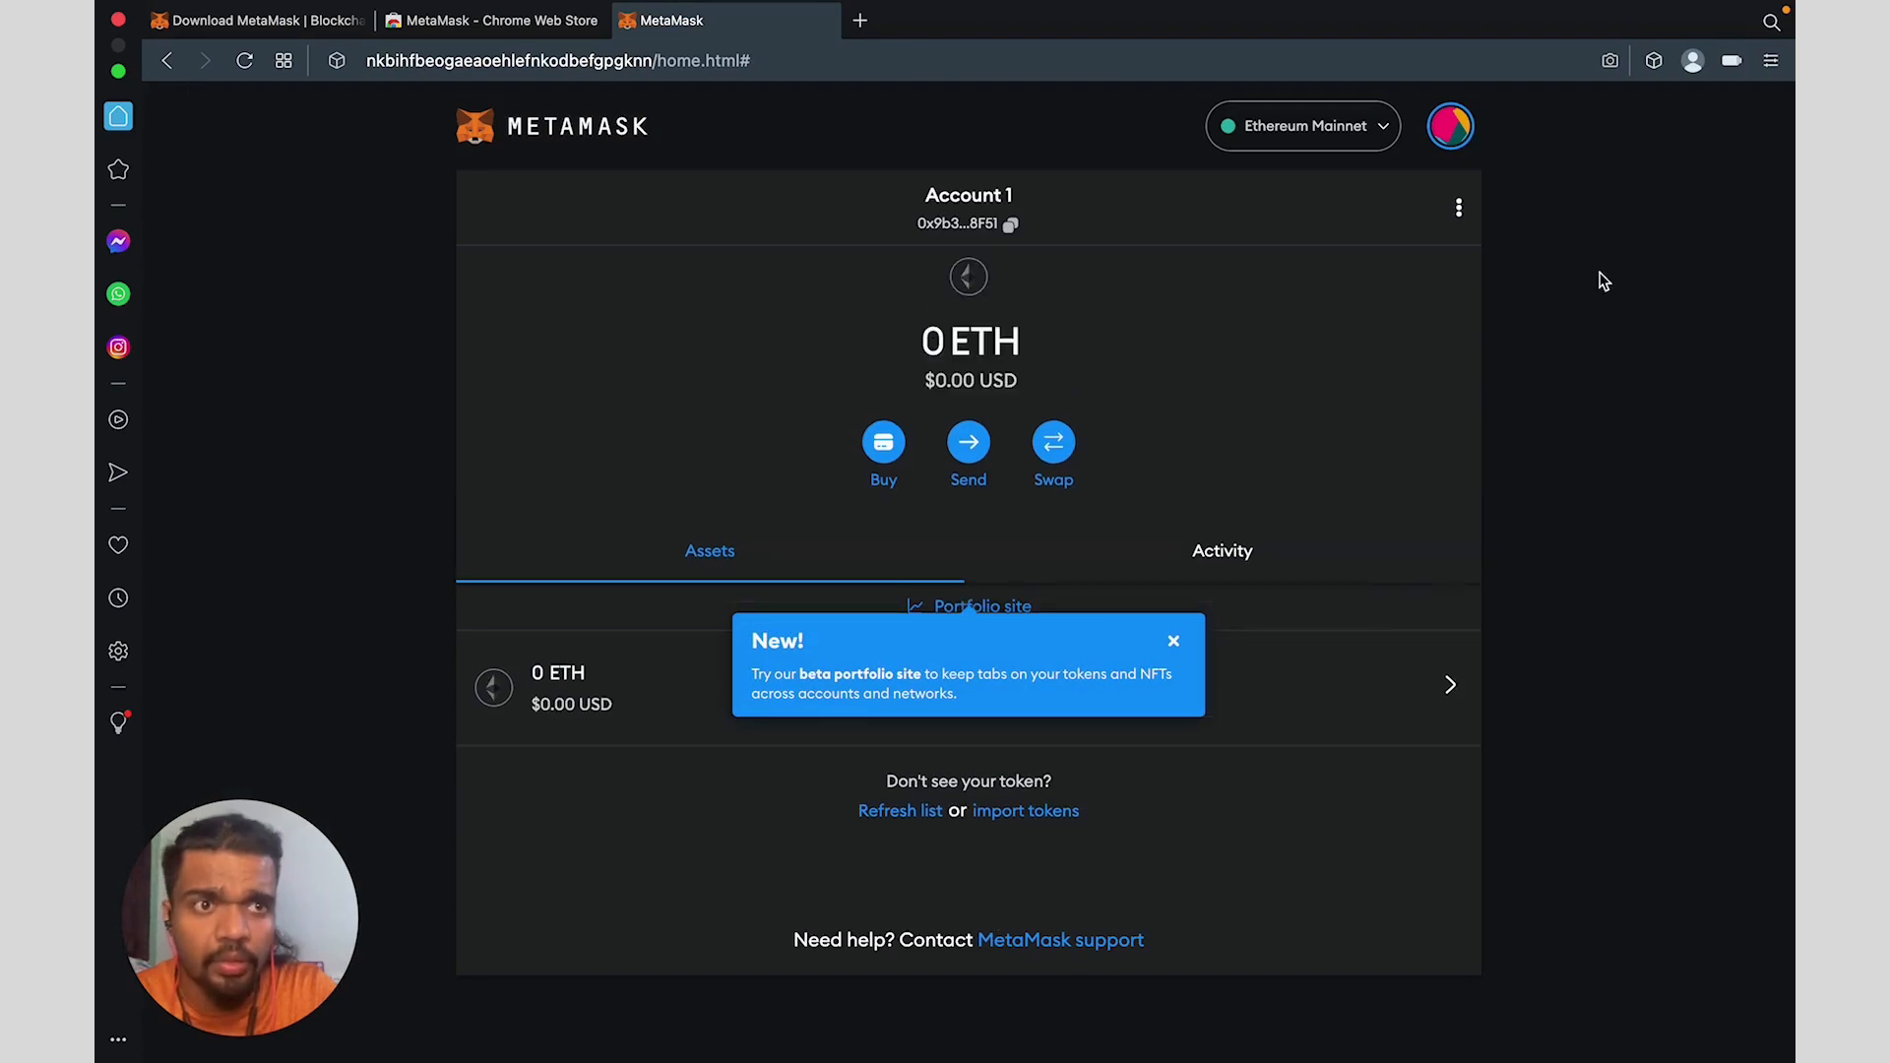
Pin the MetaMask extension listed under Access requested so it stays visible beside the address bar.
click(1770, 62)
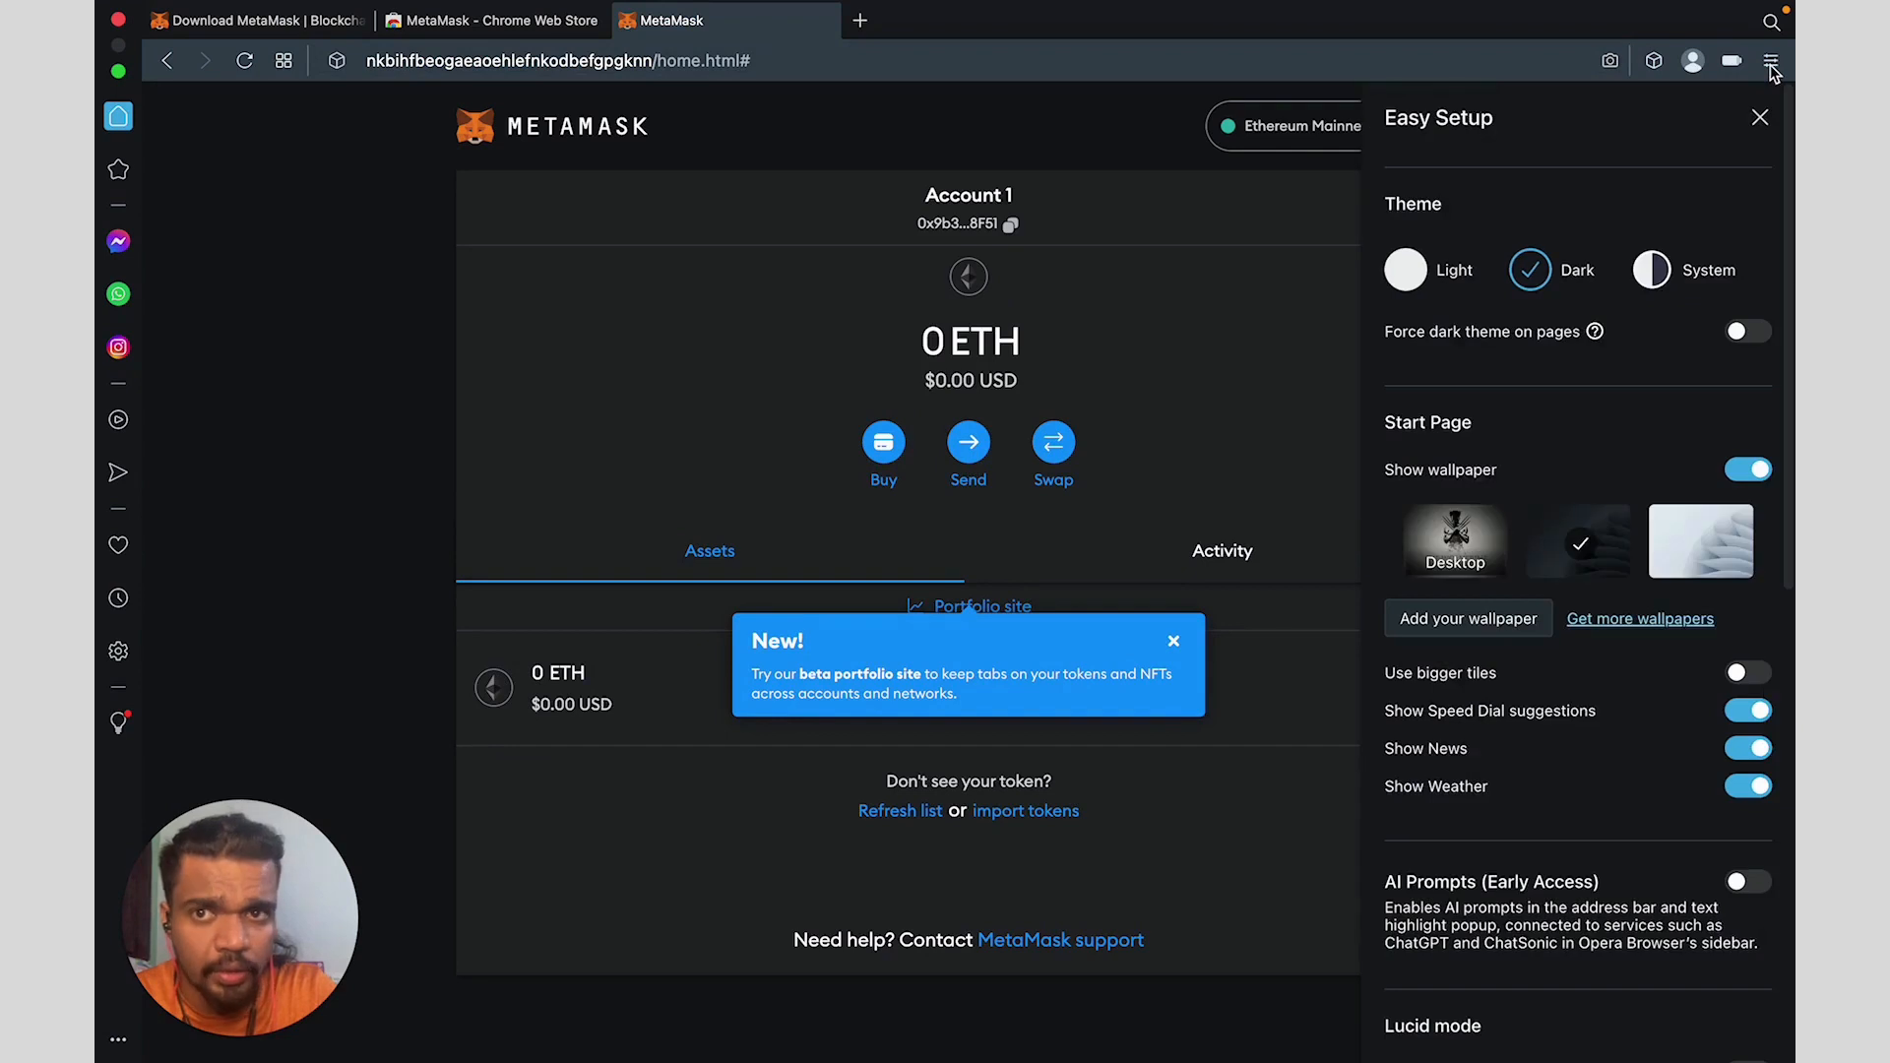
click(1770, 65)
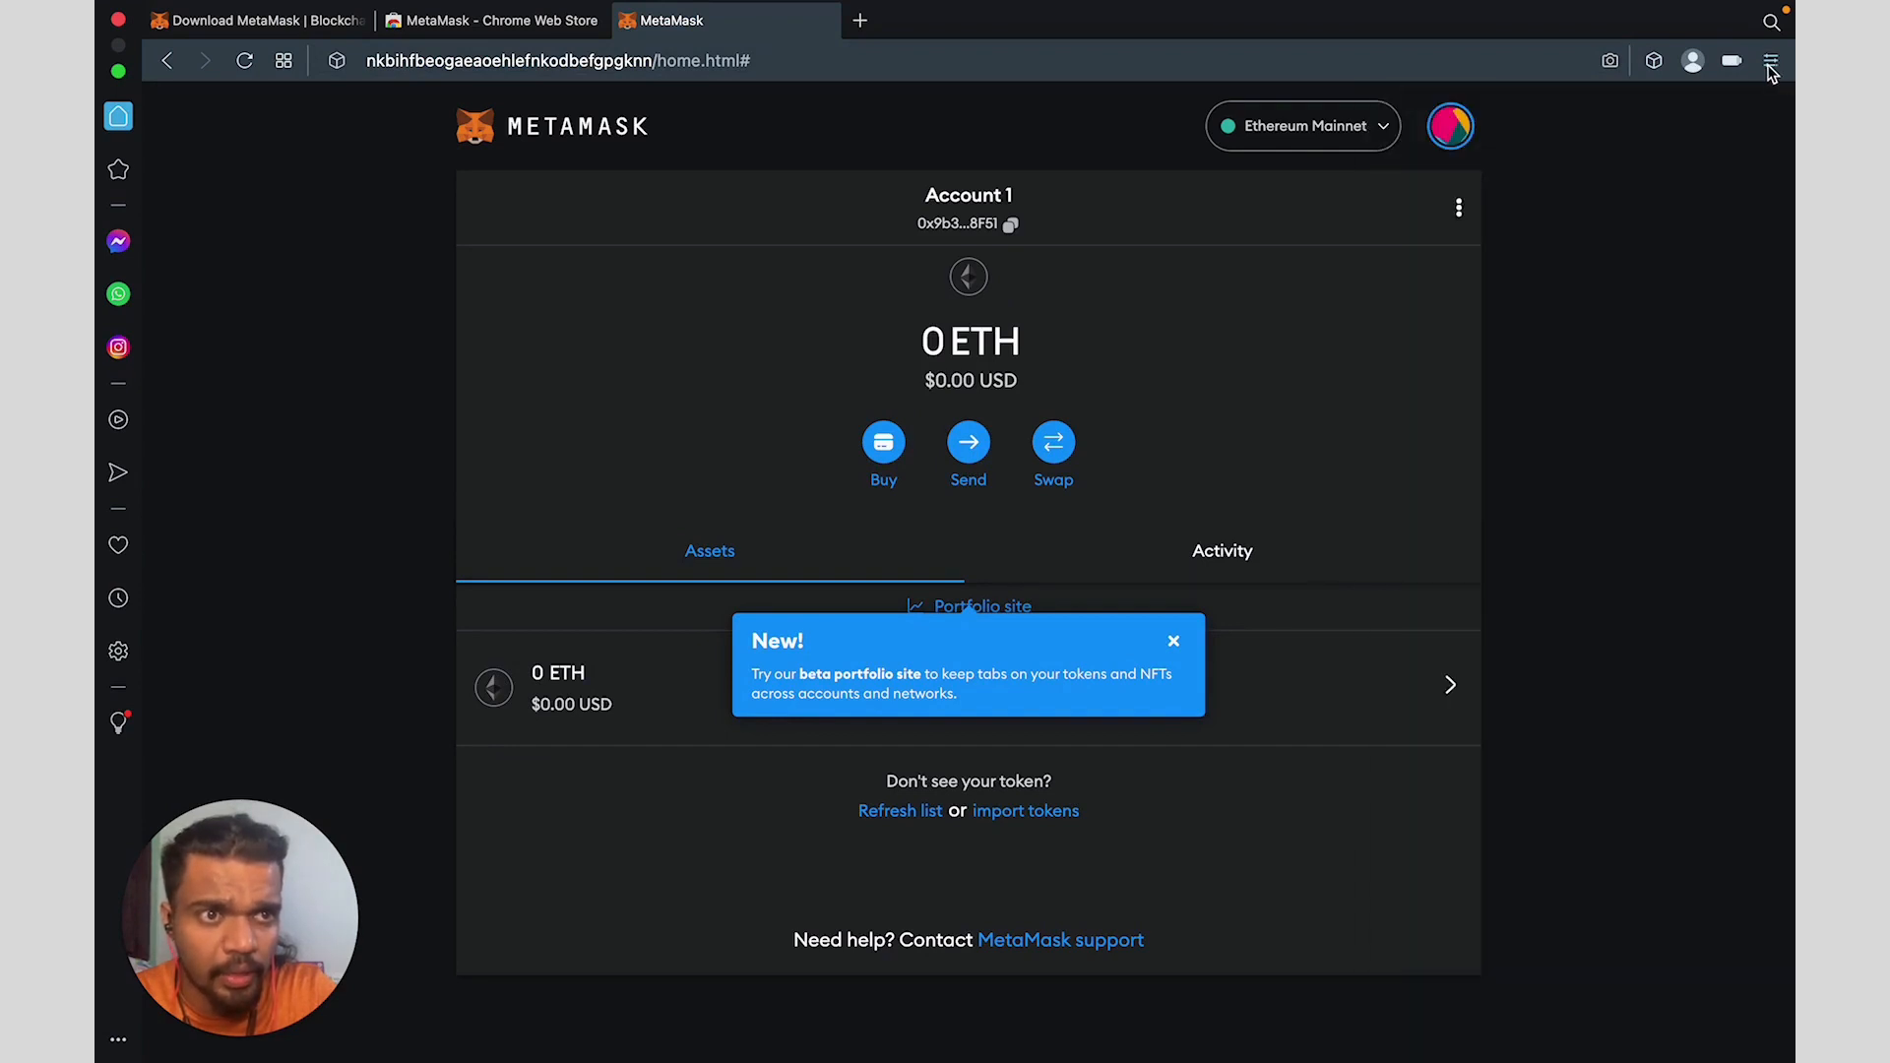
click(1658, 63)
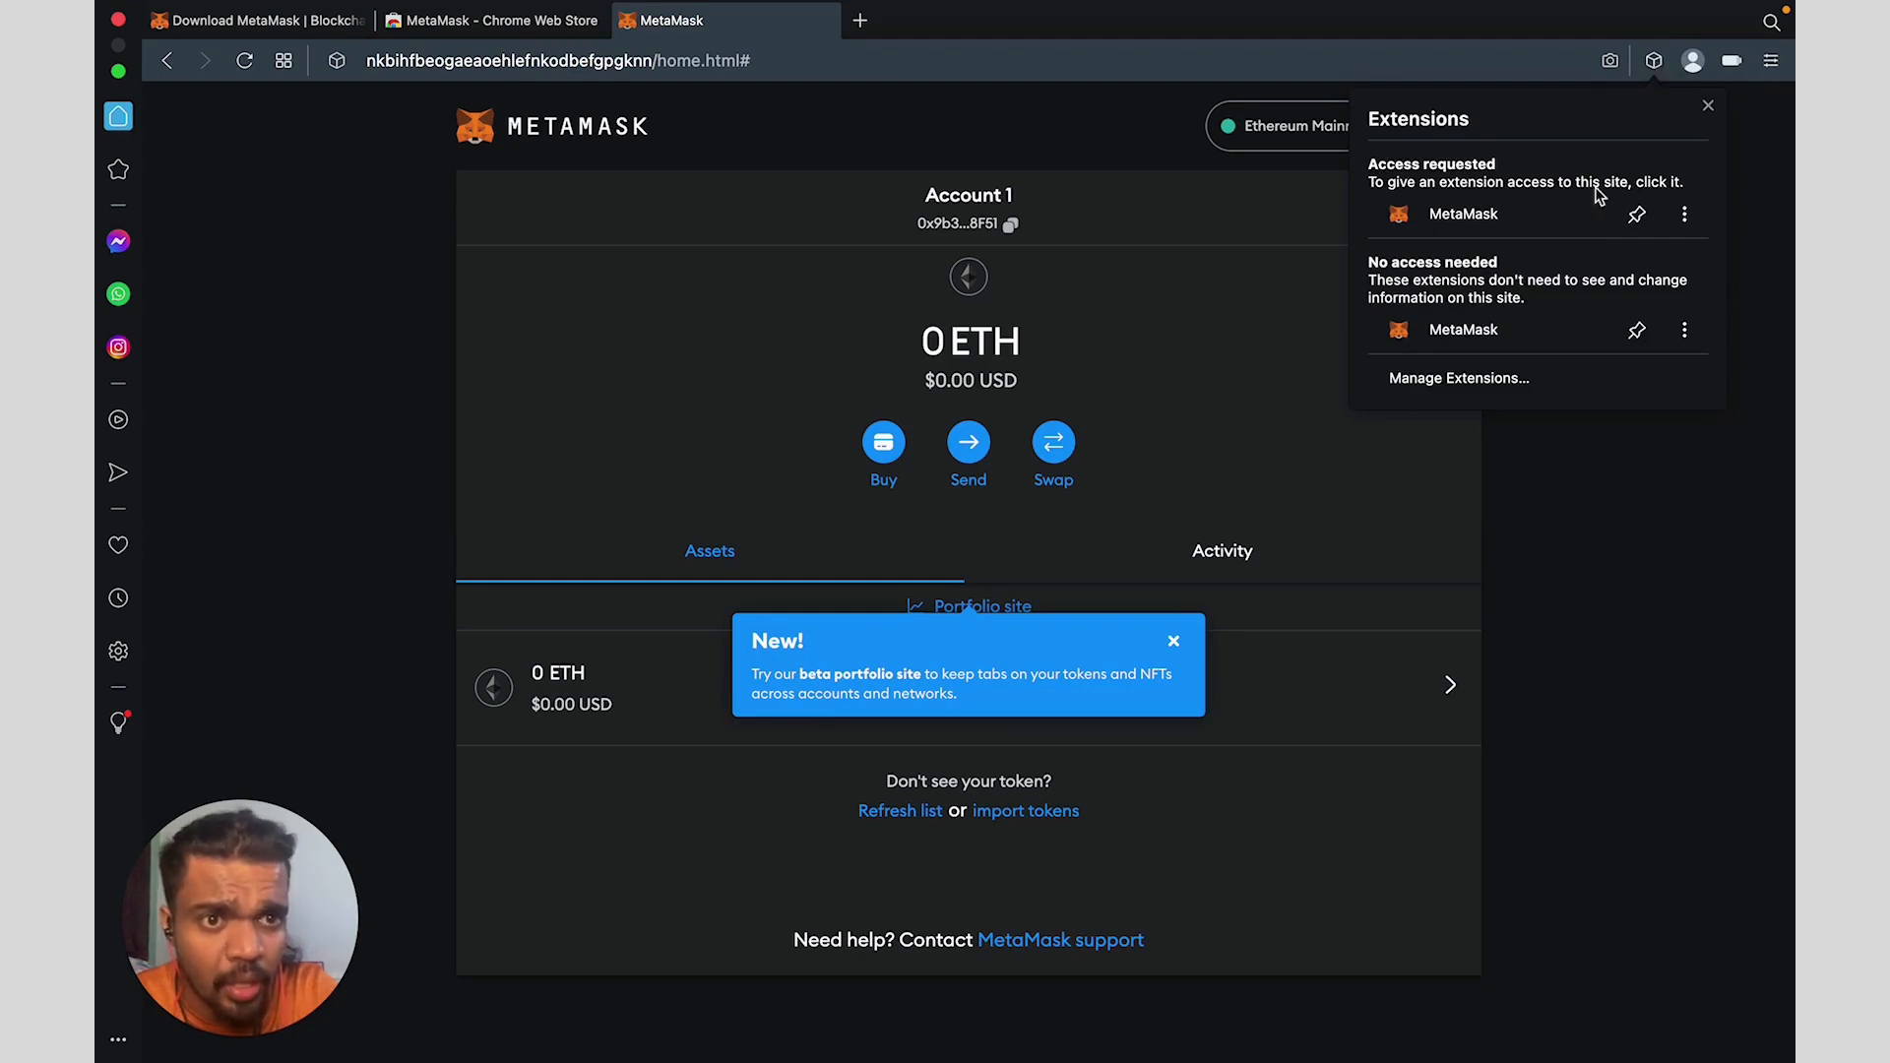
click(1637, 219)
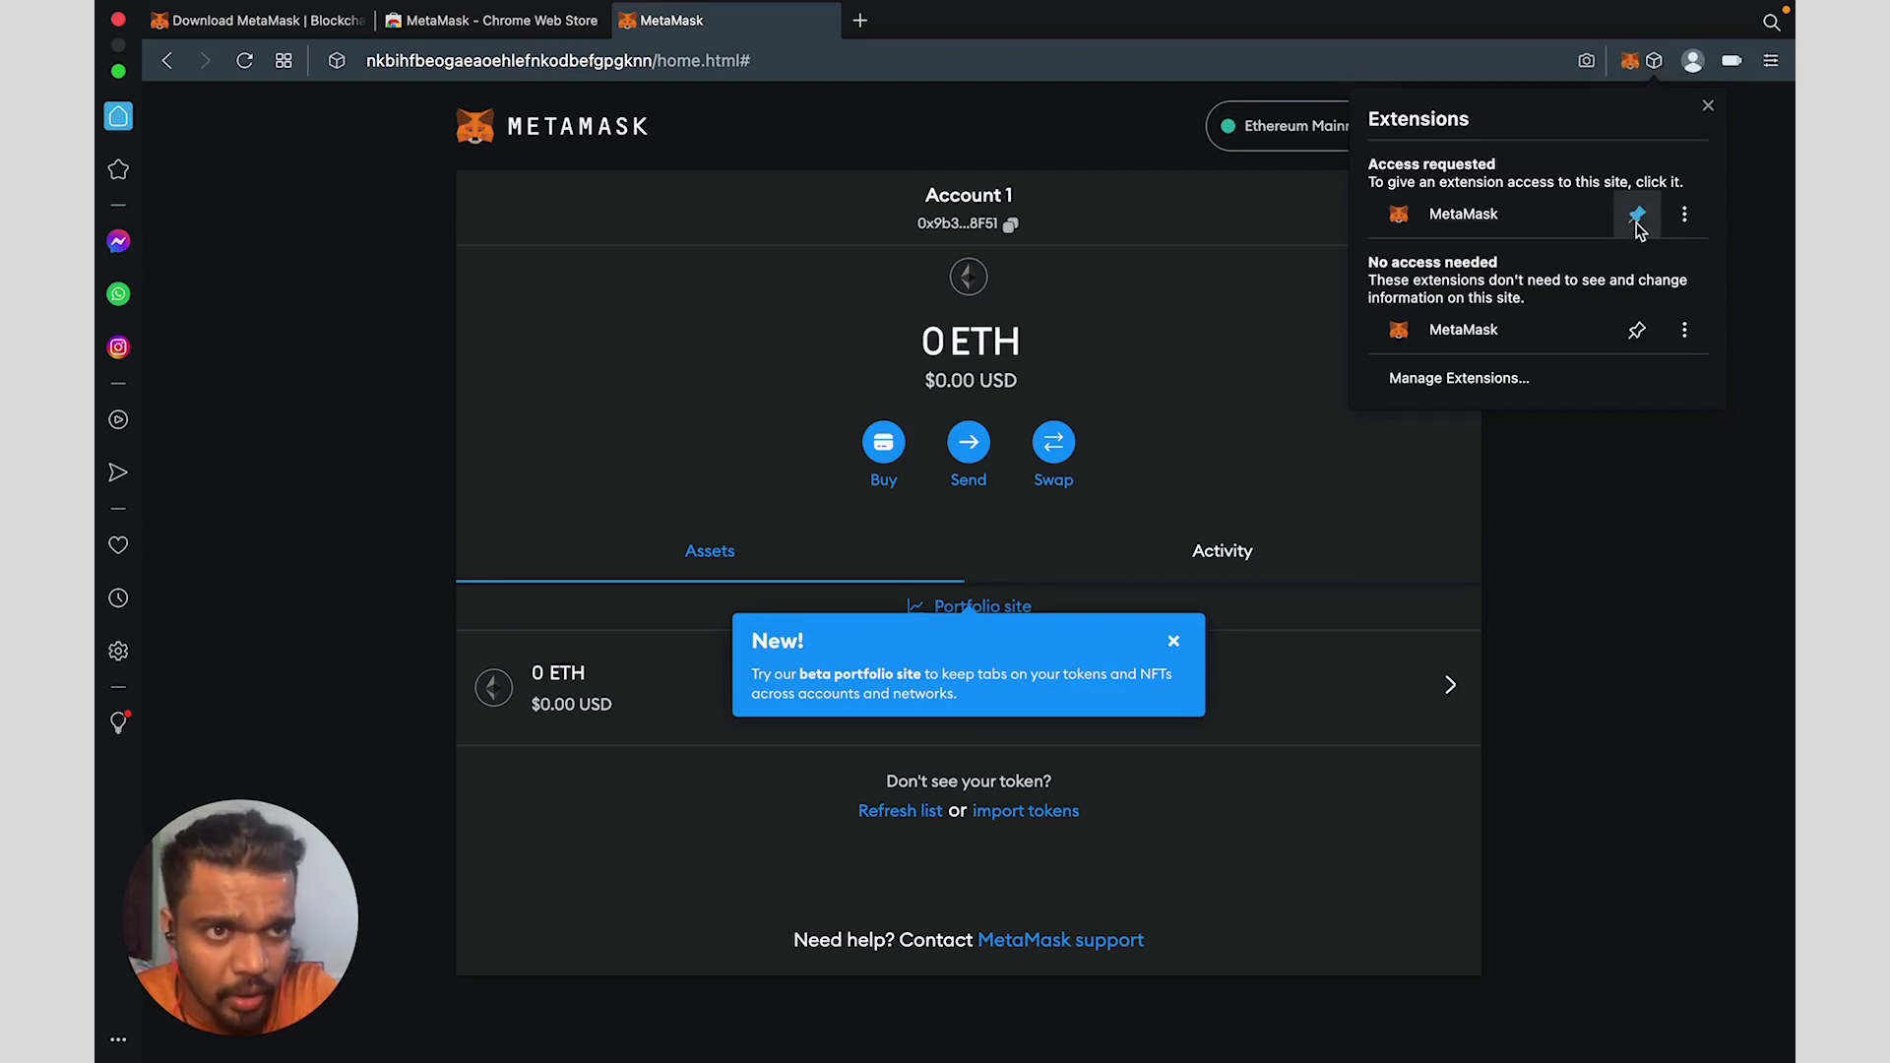
click(1666, 519)
Close the full-page MetaMask tab and reopen the wallet from its pinned extension, dismissing the beta portfolio site notice.
click(1619, 63)
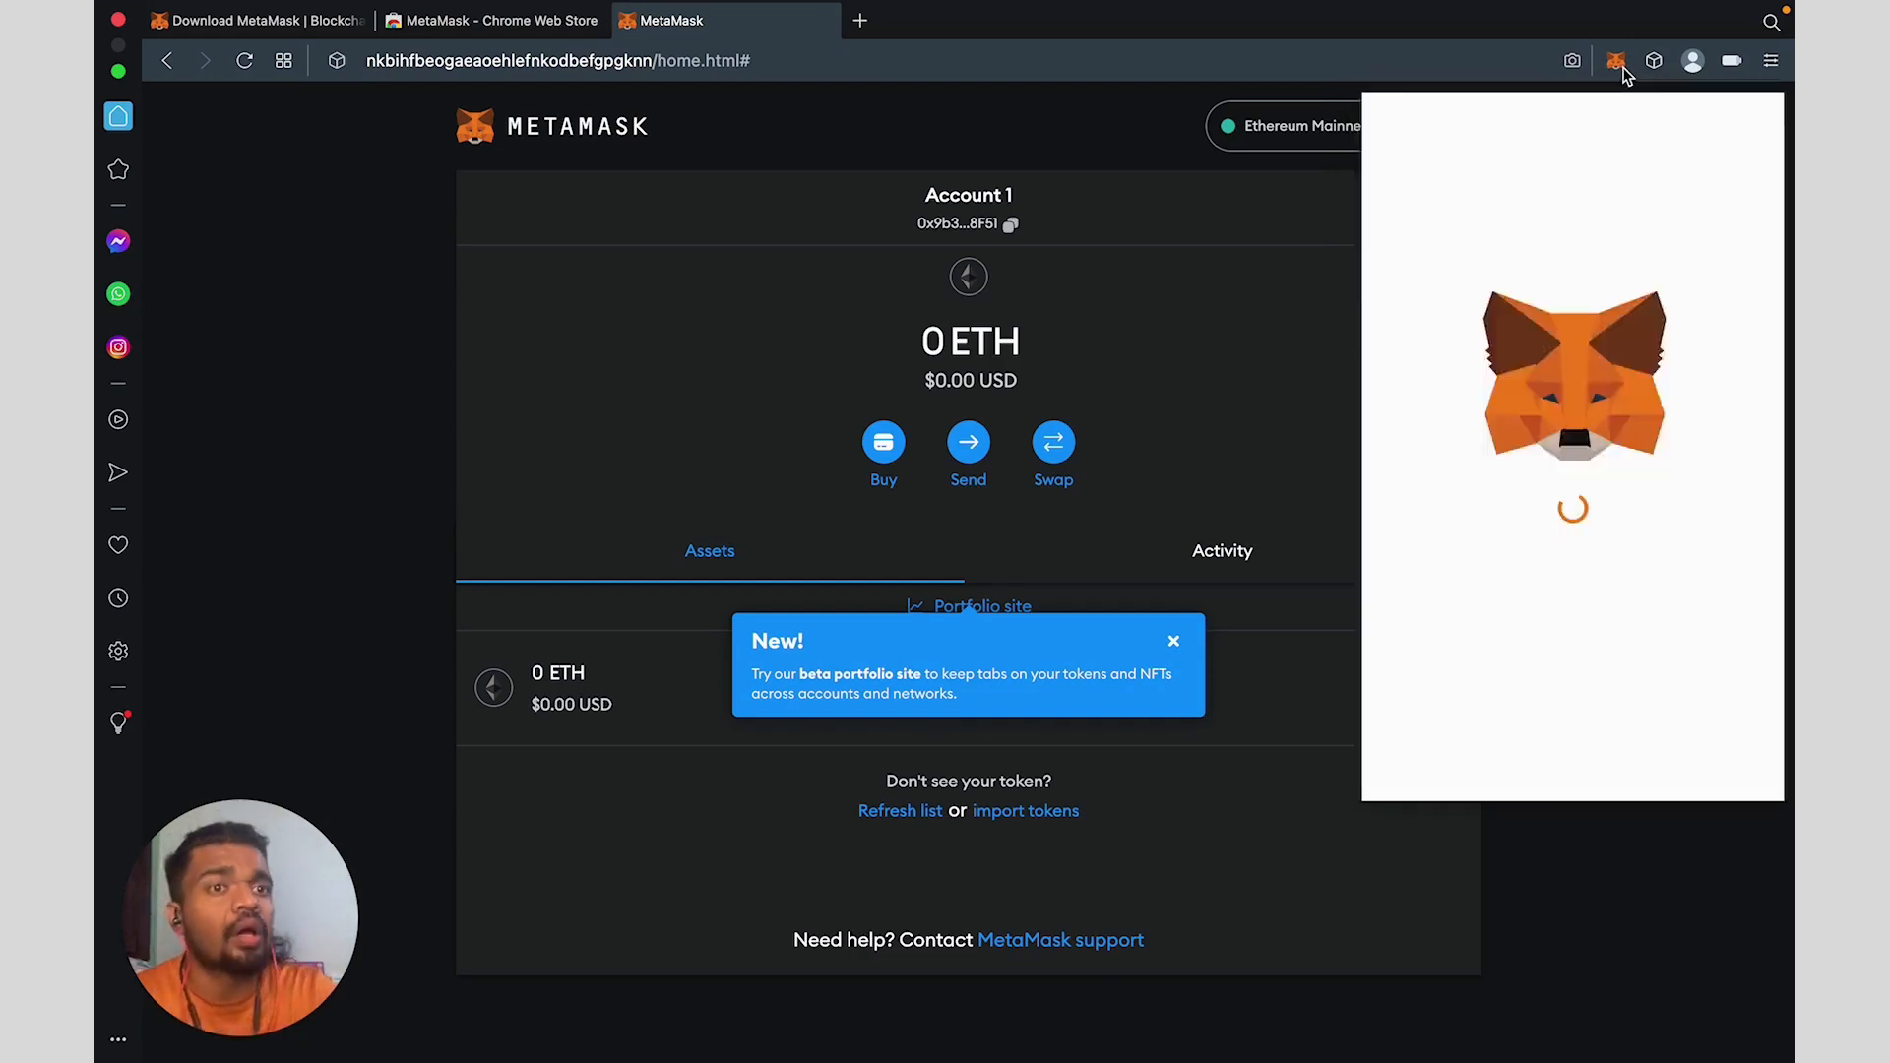
click(1157, 163)
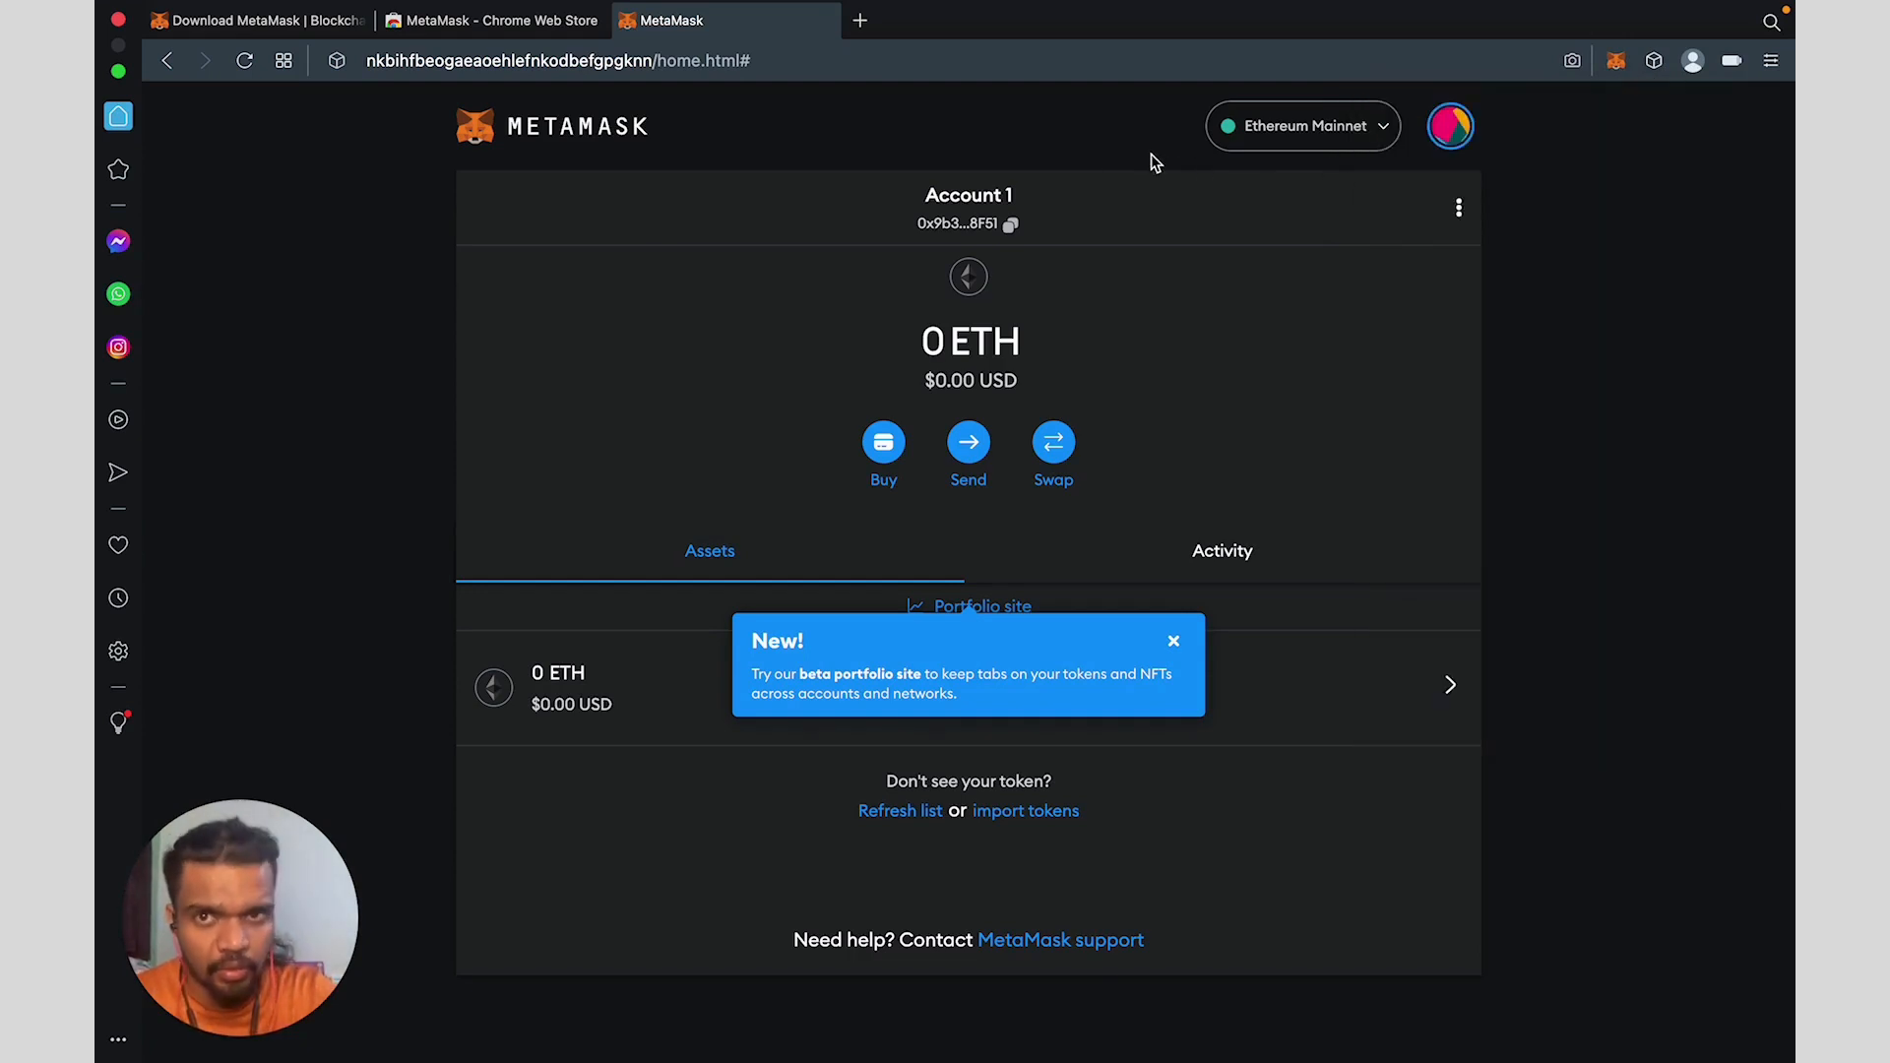
click(627, 21)
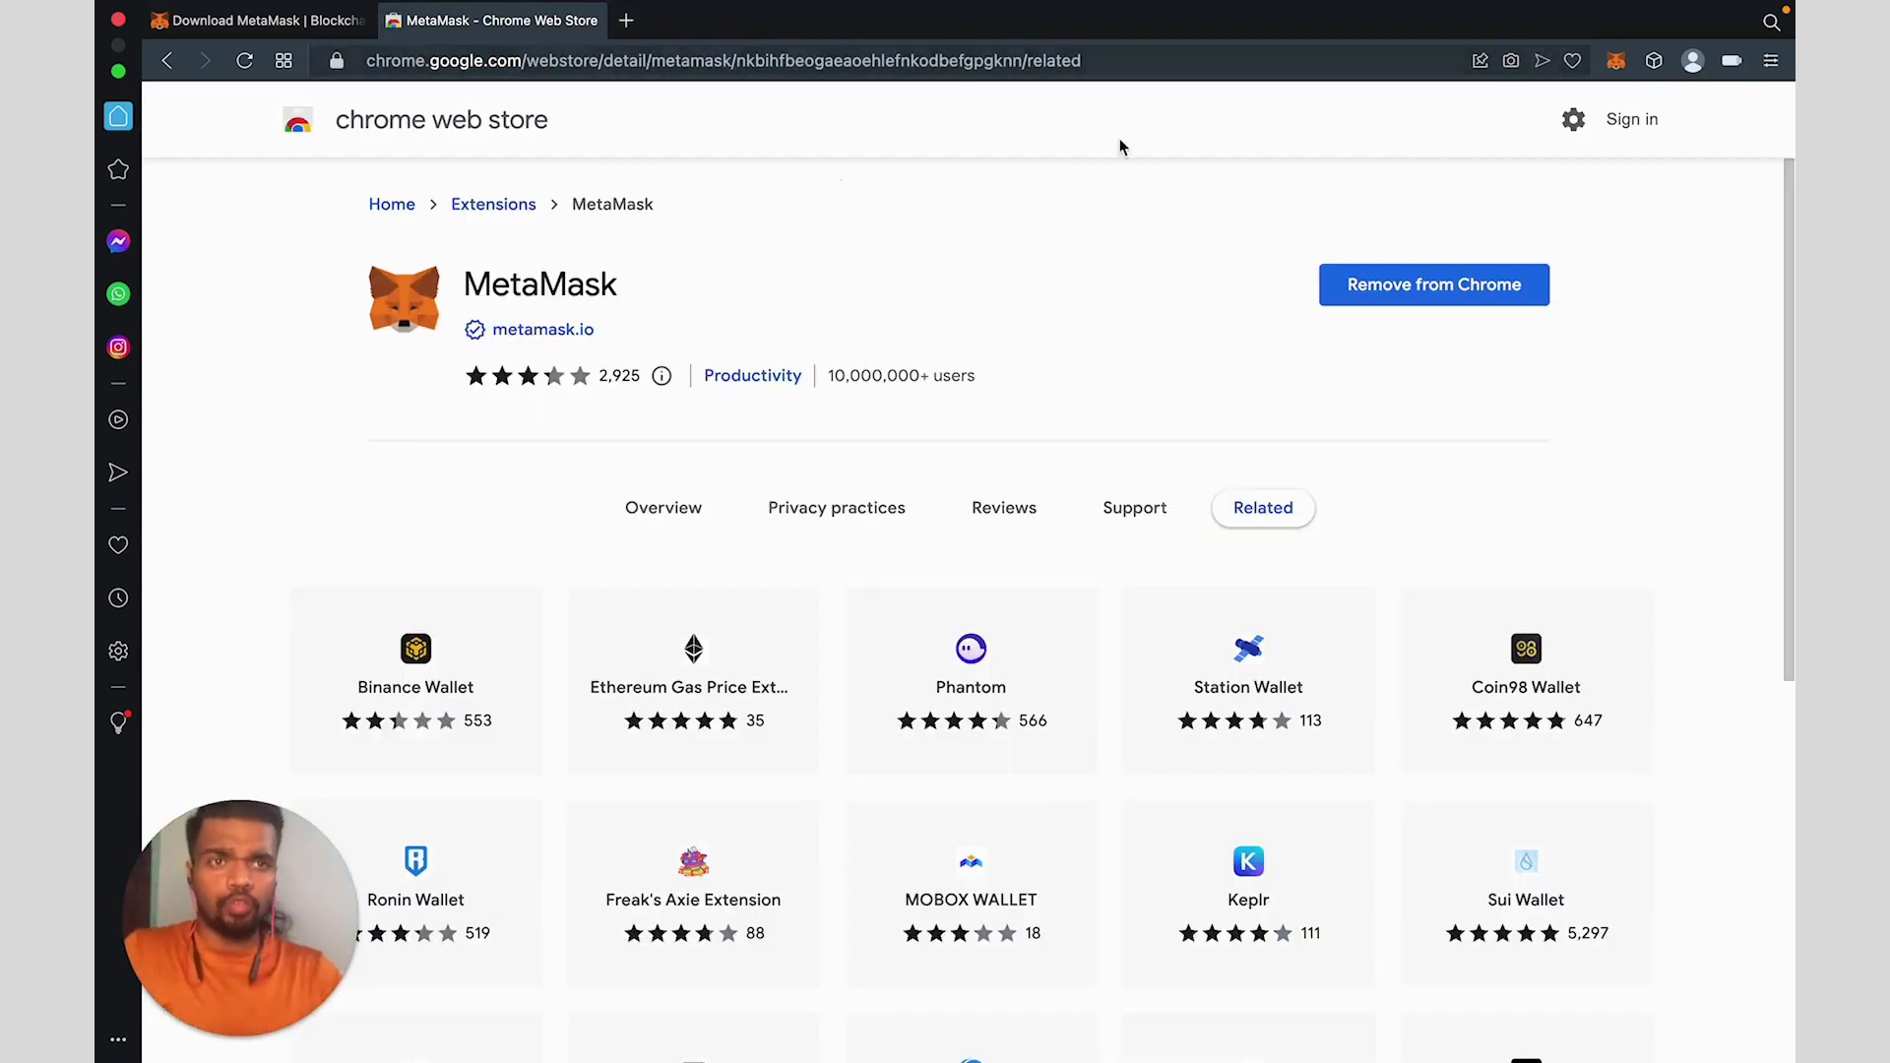
click(1614, 63)
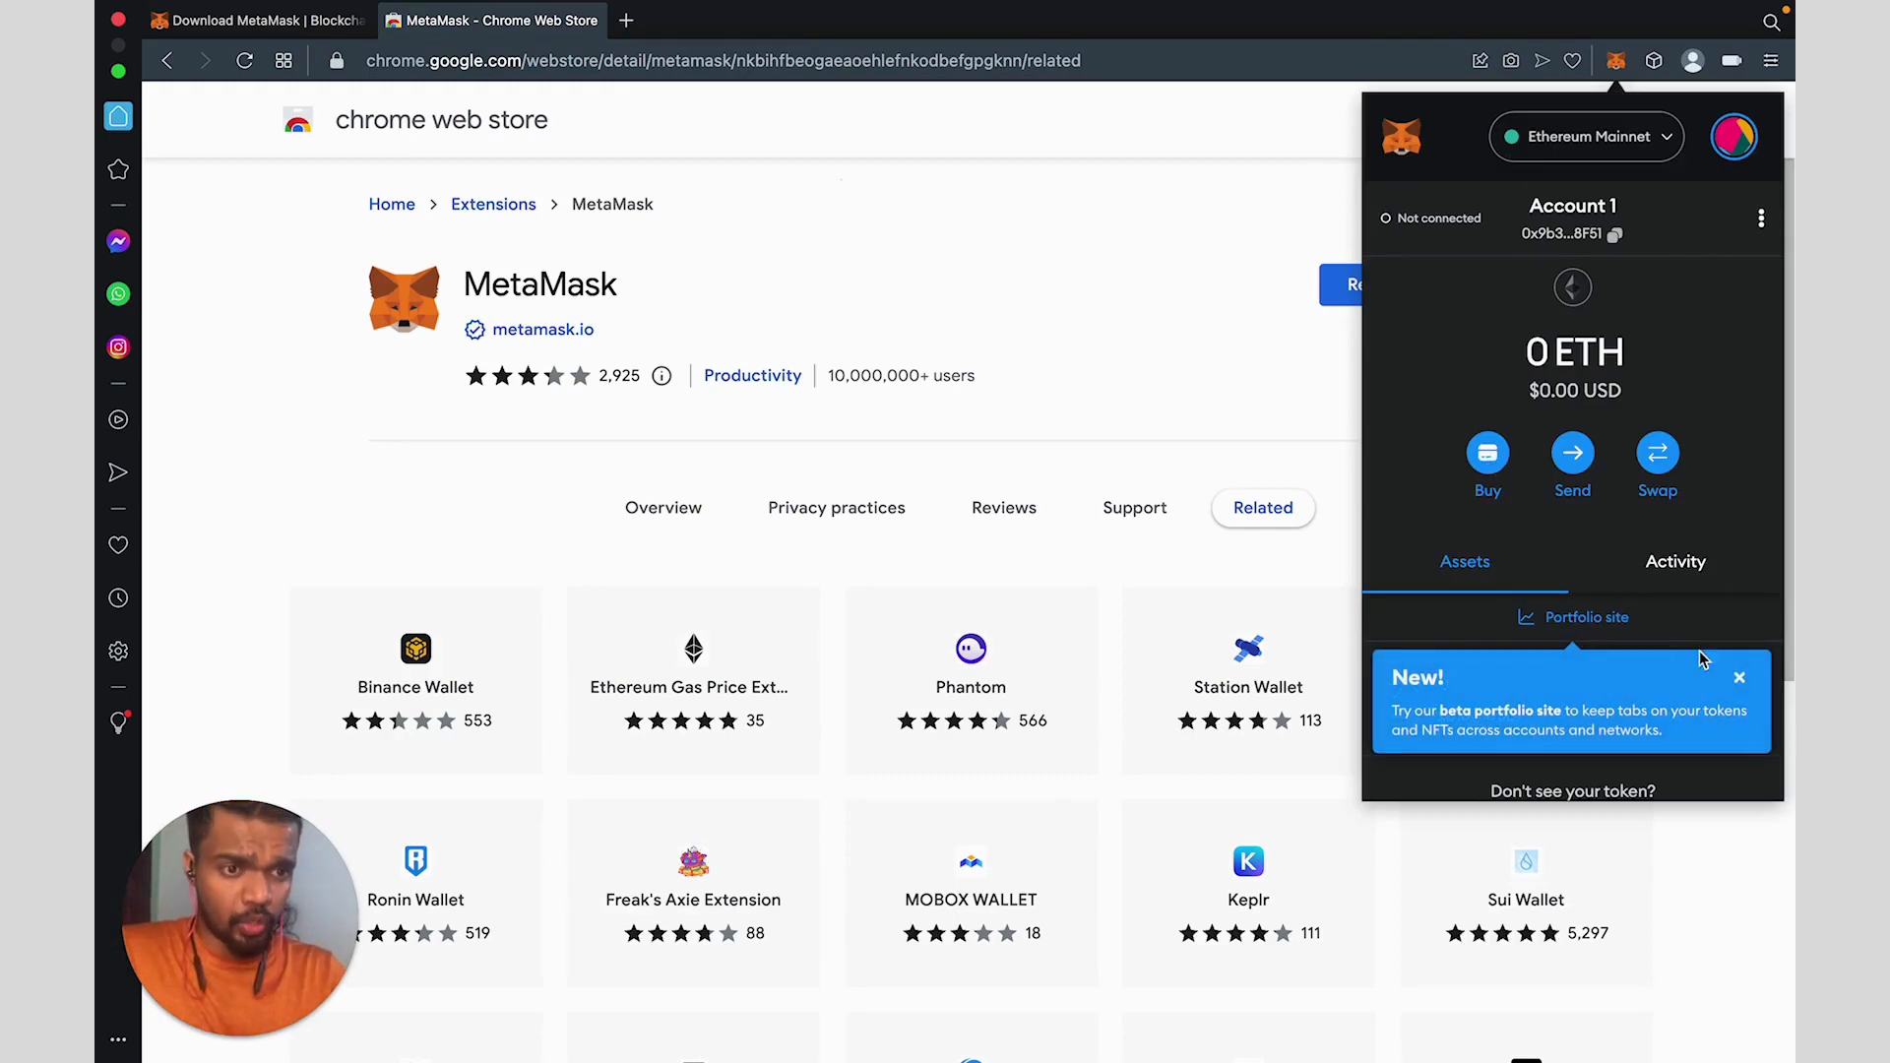
click(1739, 677)
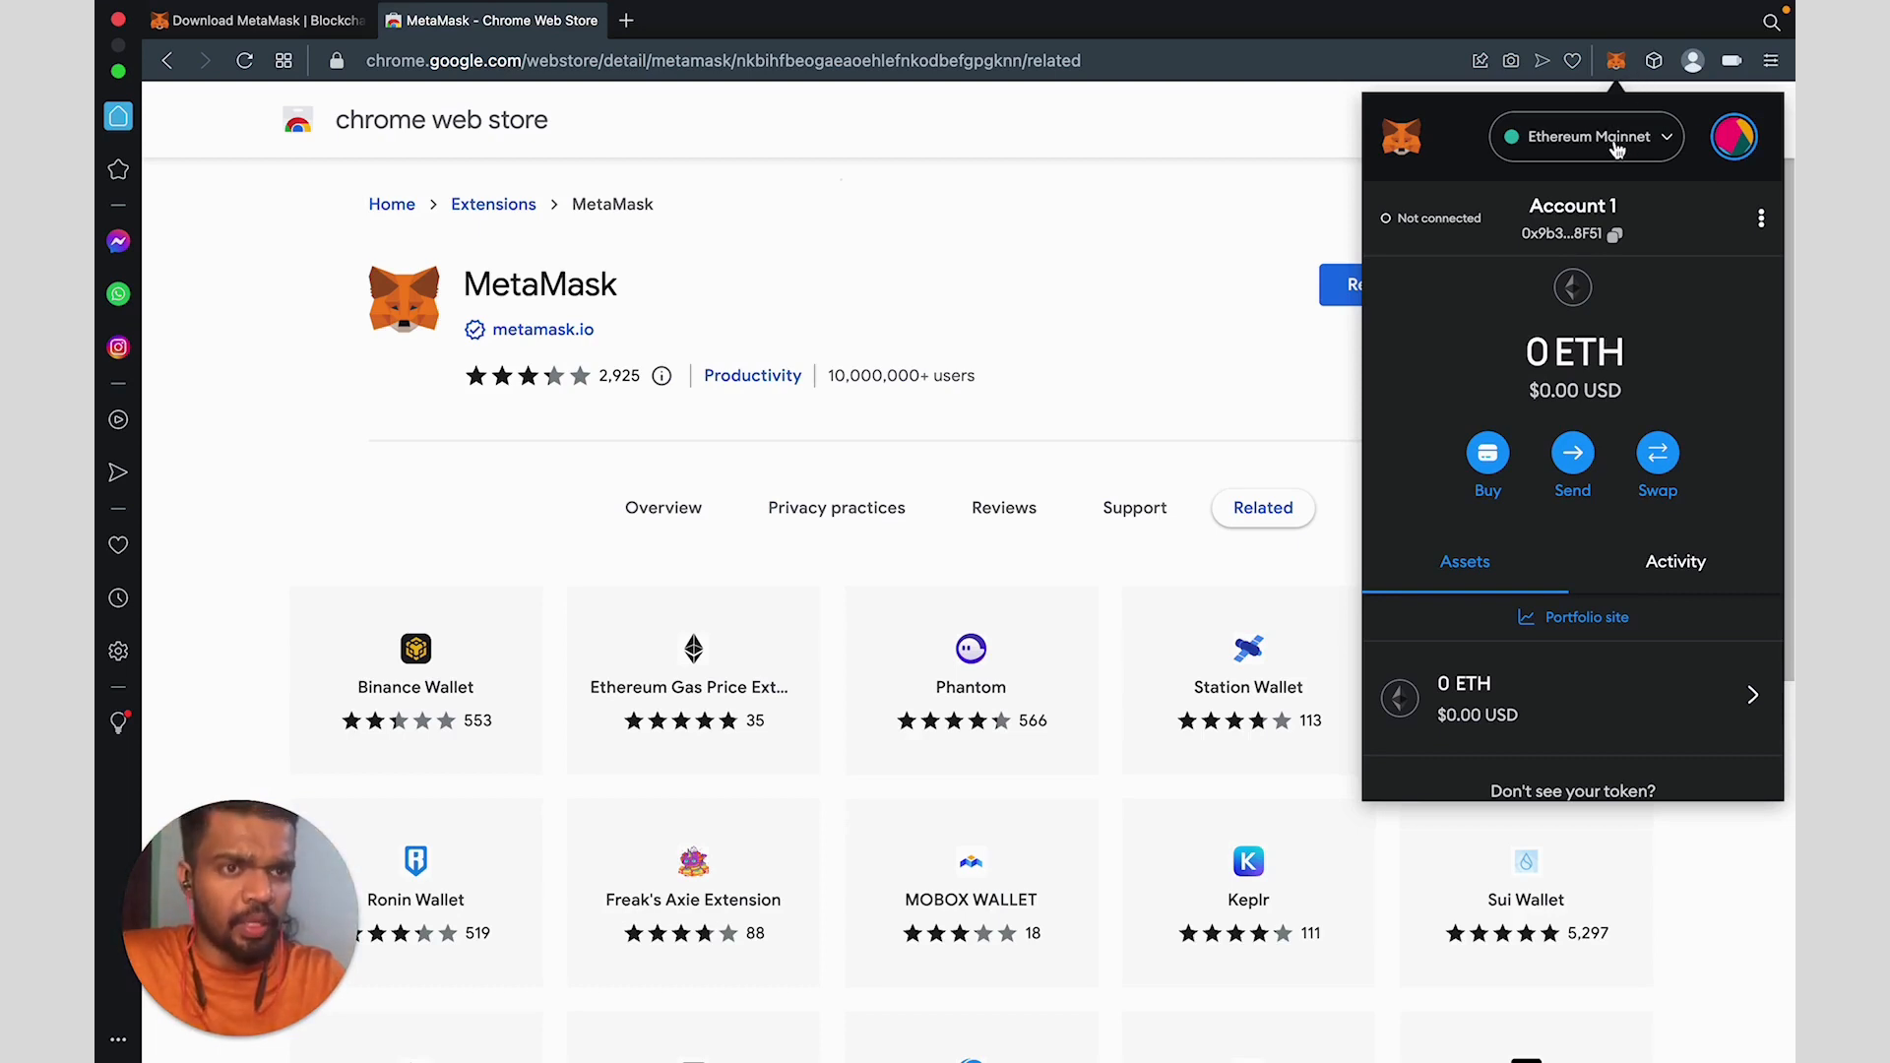
Review the wallet's network list and the Show test networks option in the advanced settings, and return to the account view.
click(1617, 149)
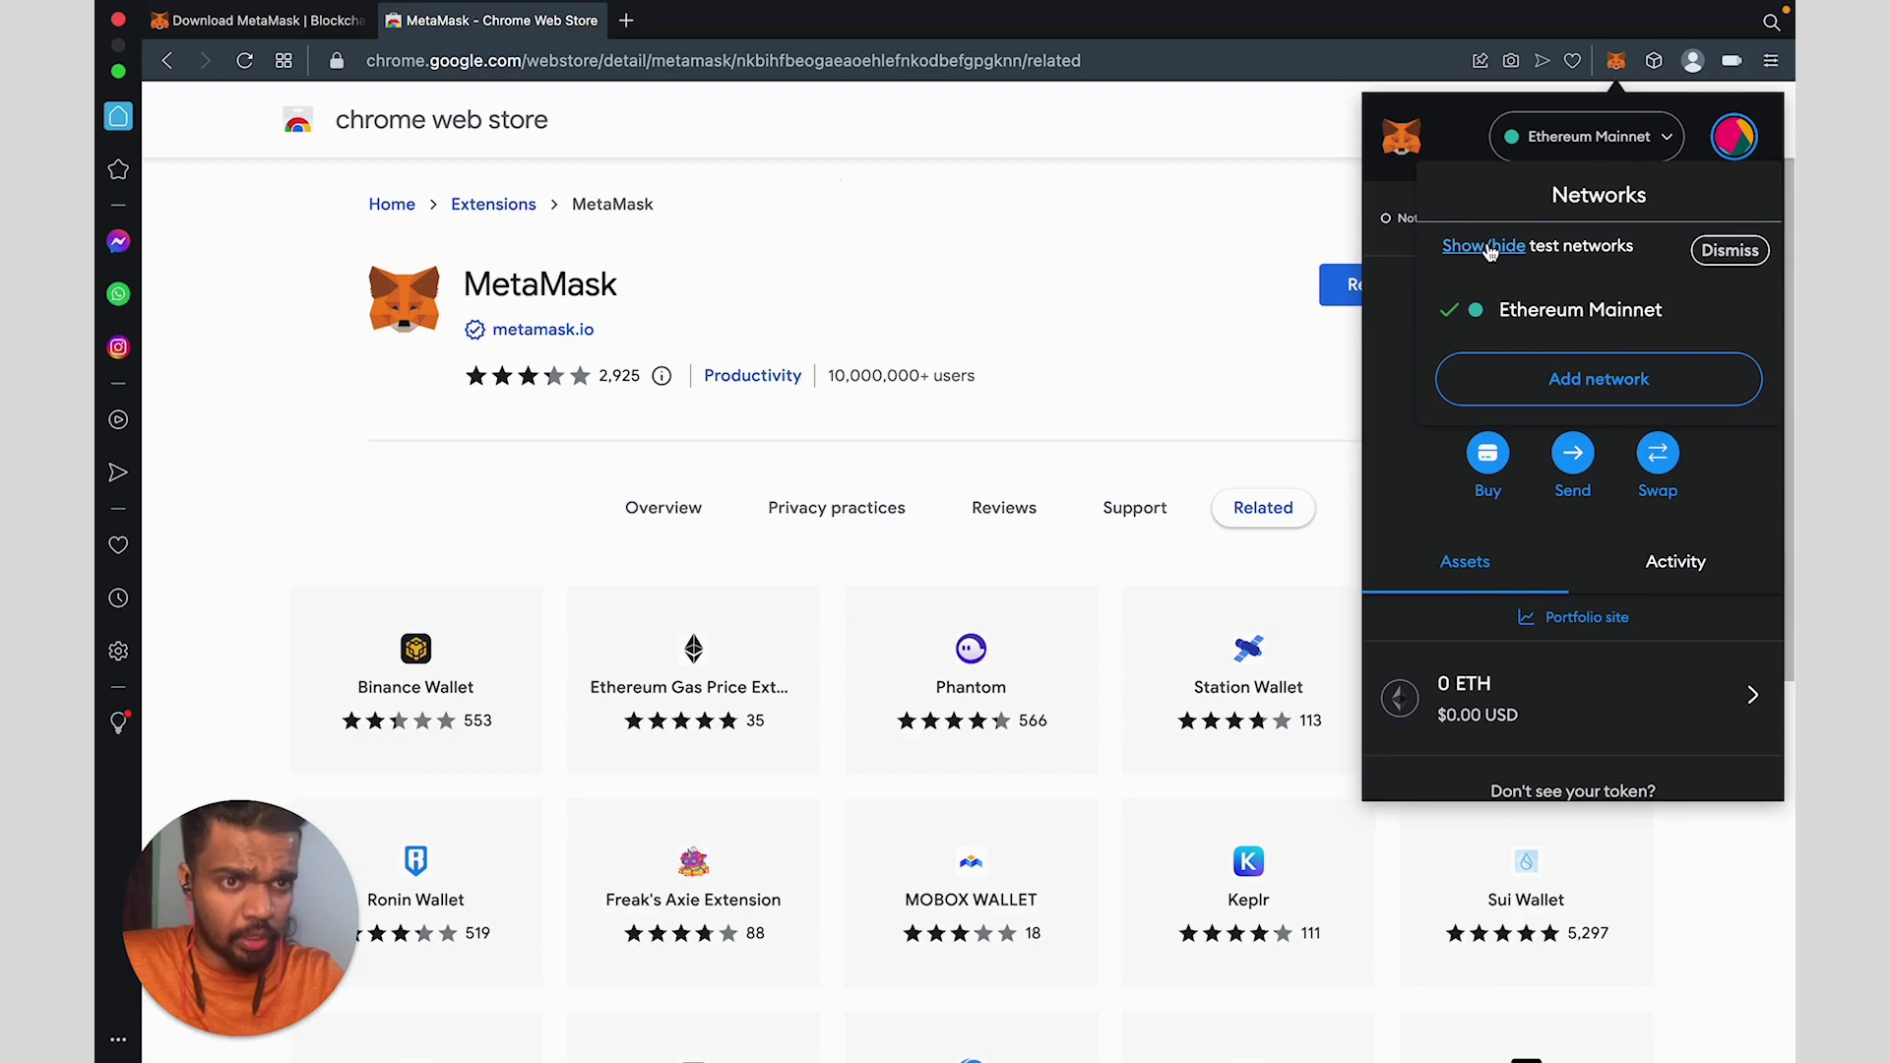
click(1485, 247)
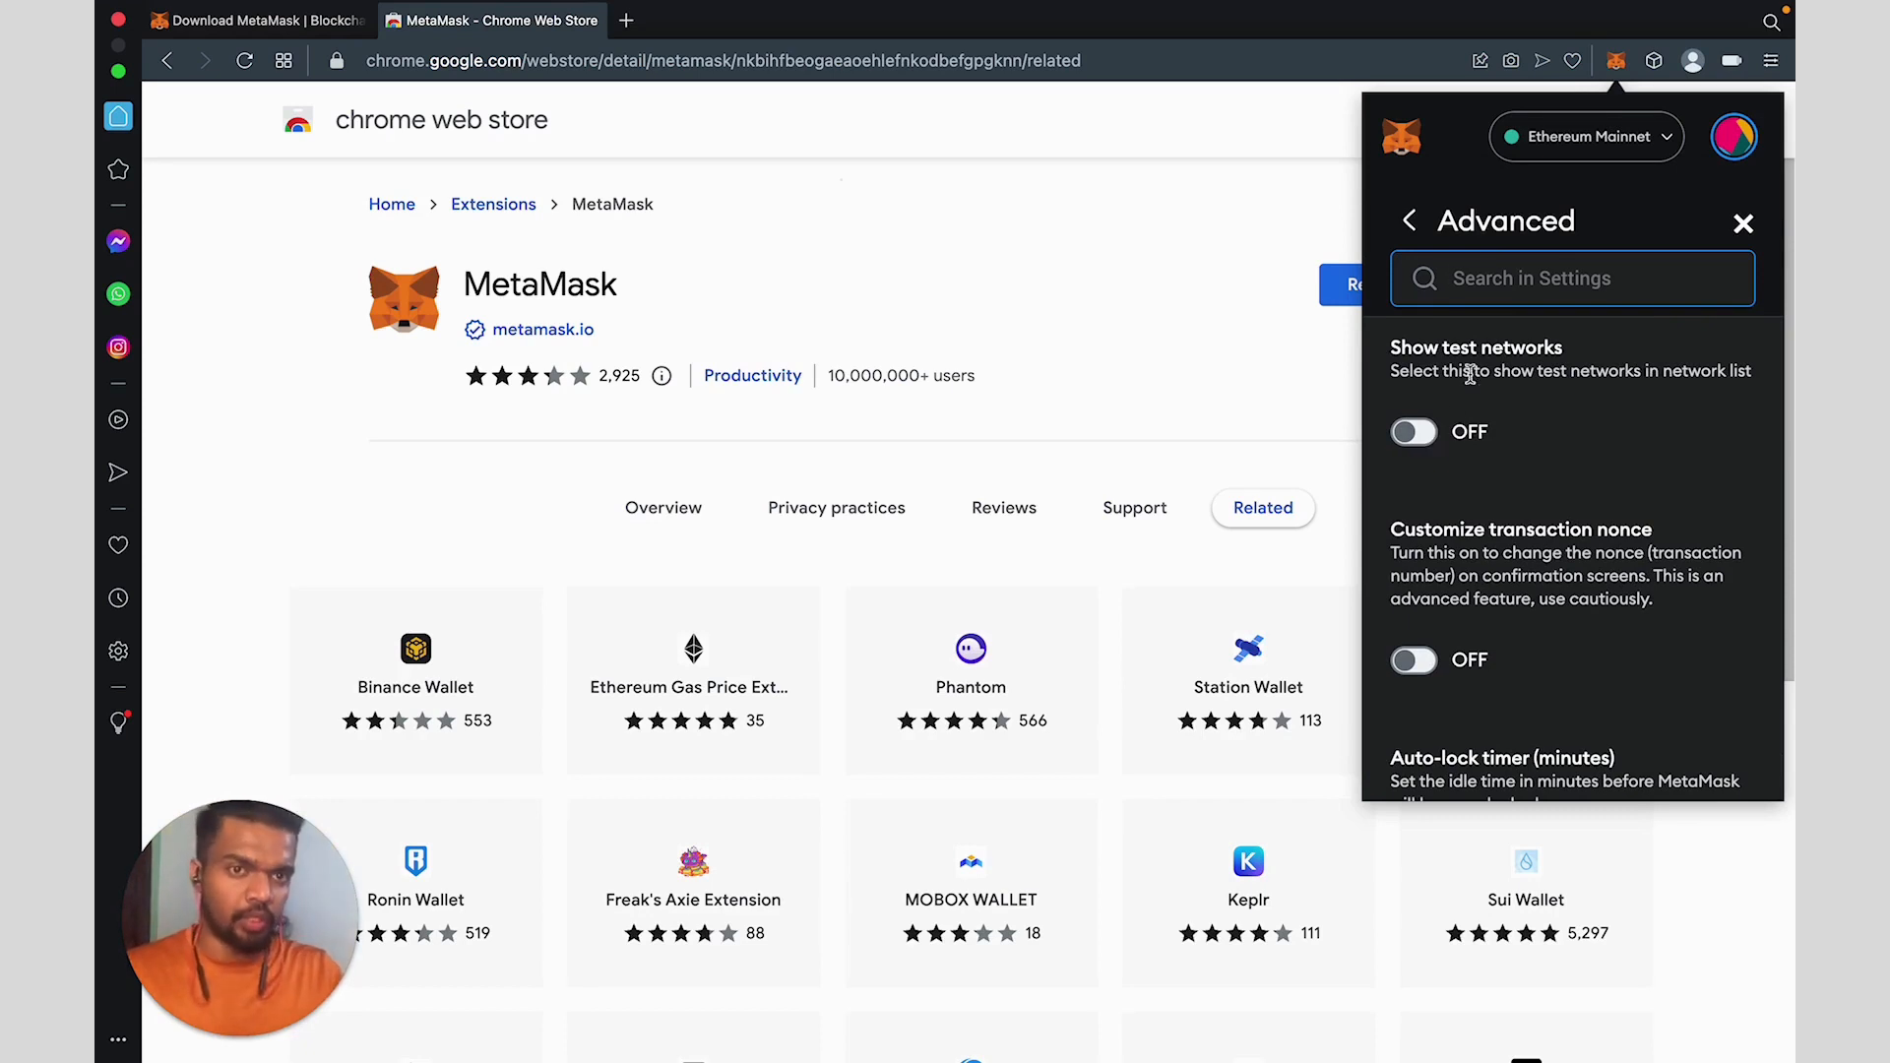
click(1410, 229)
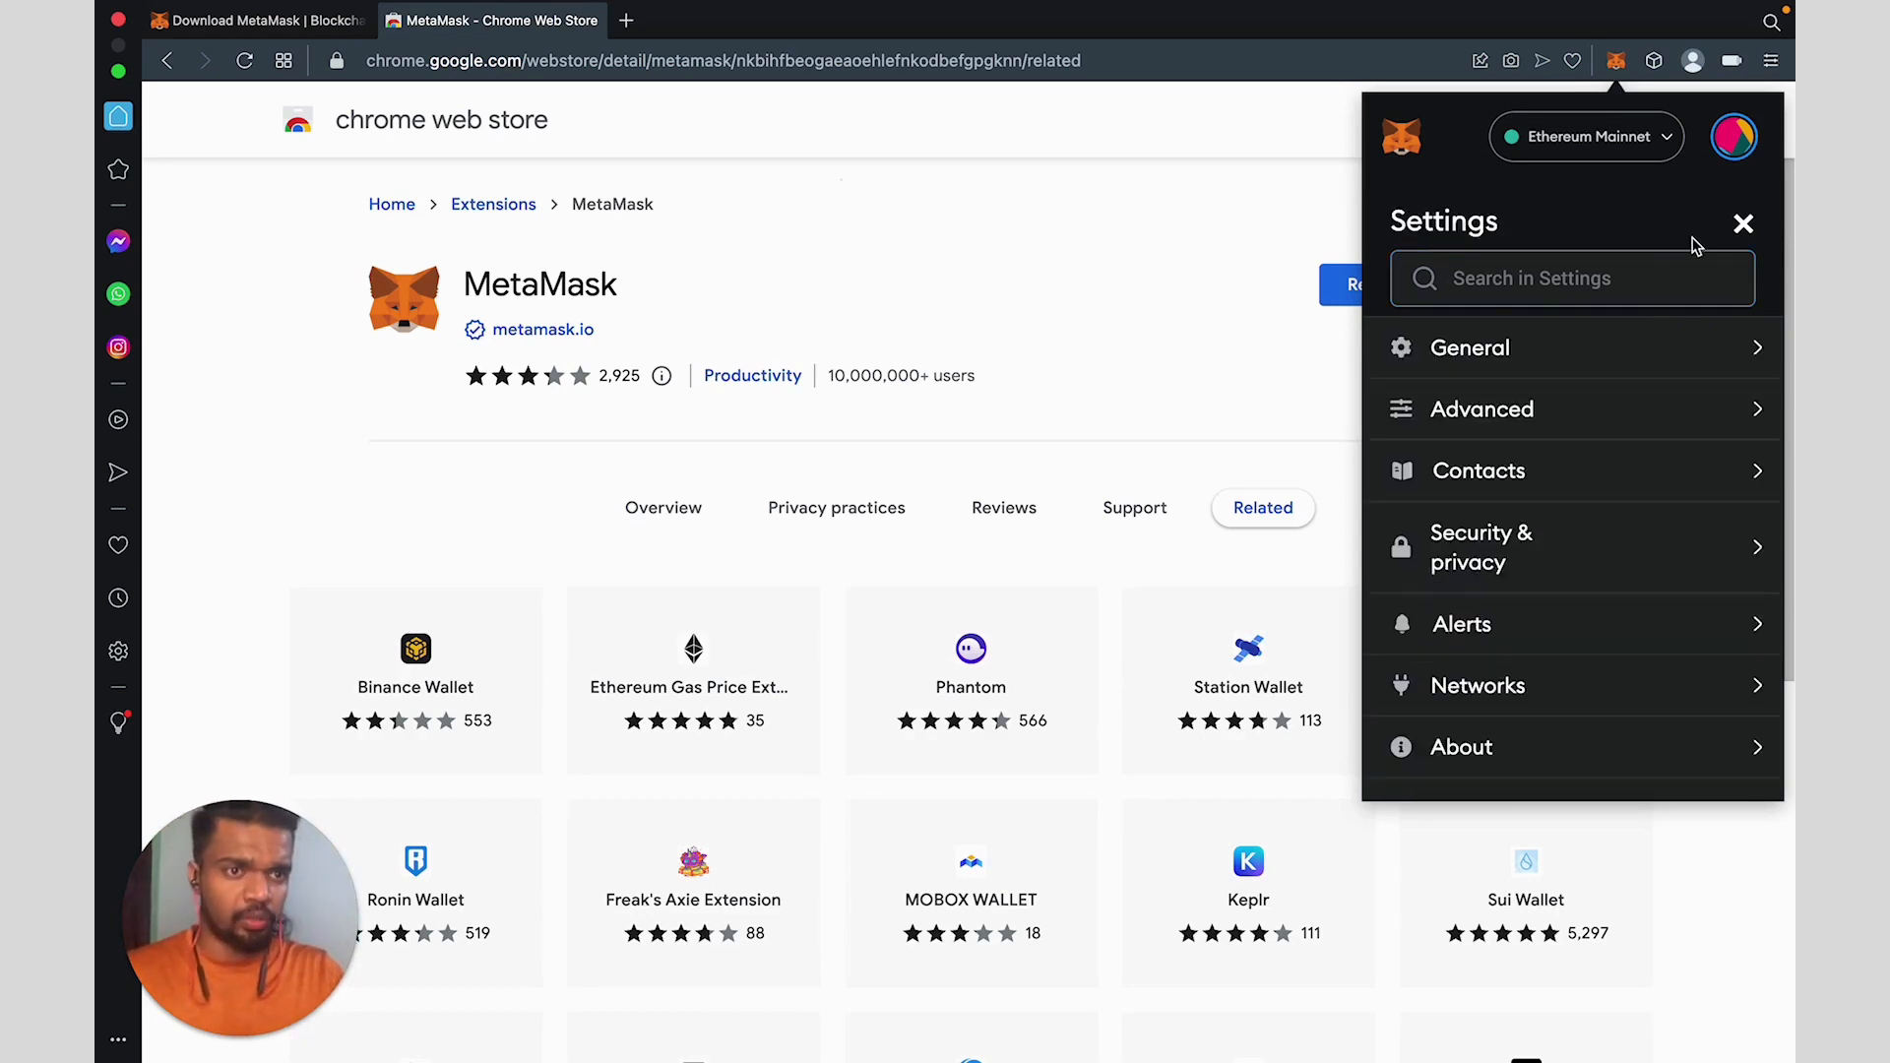
click(1740, 227)
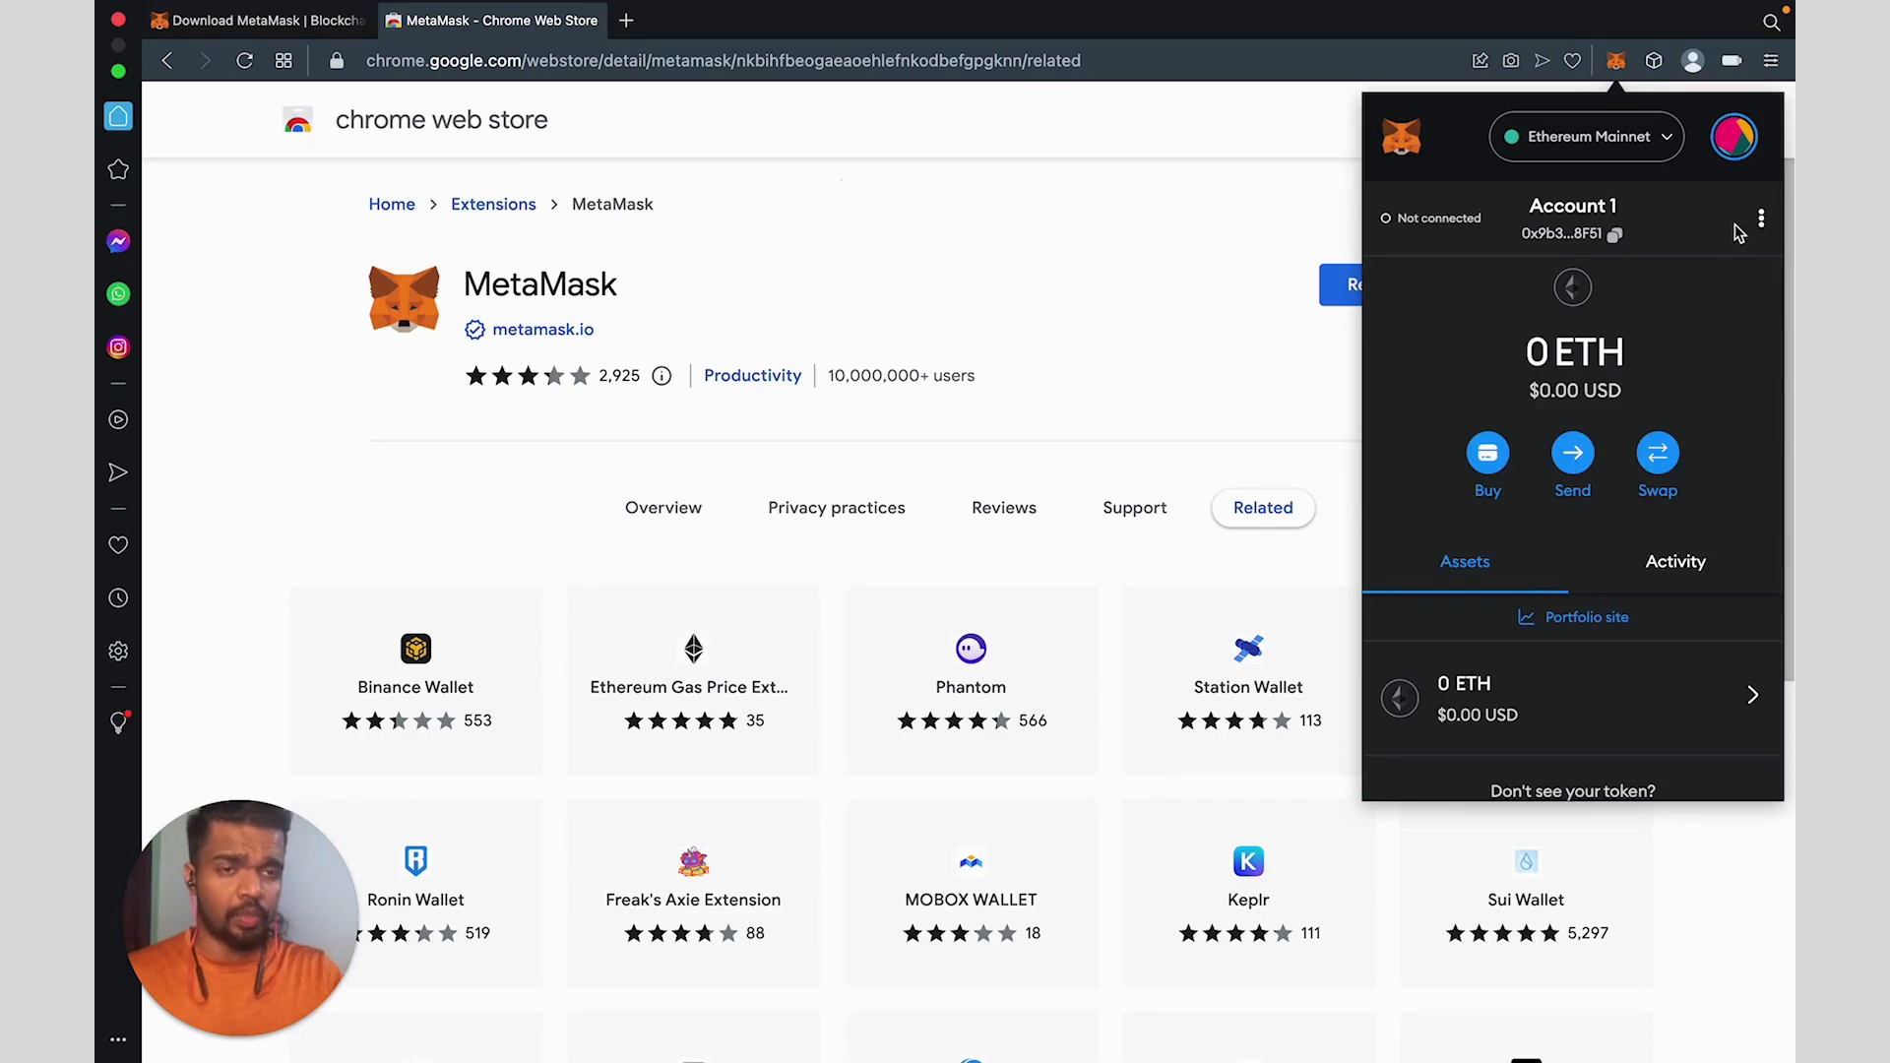